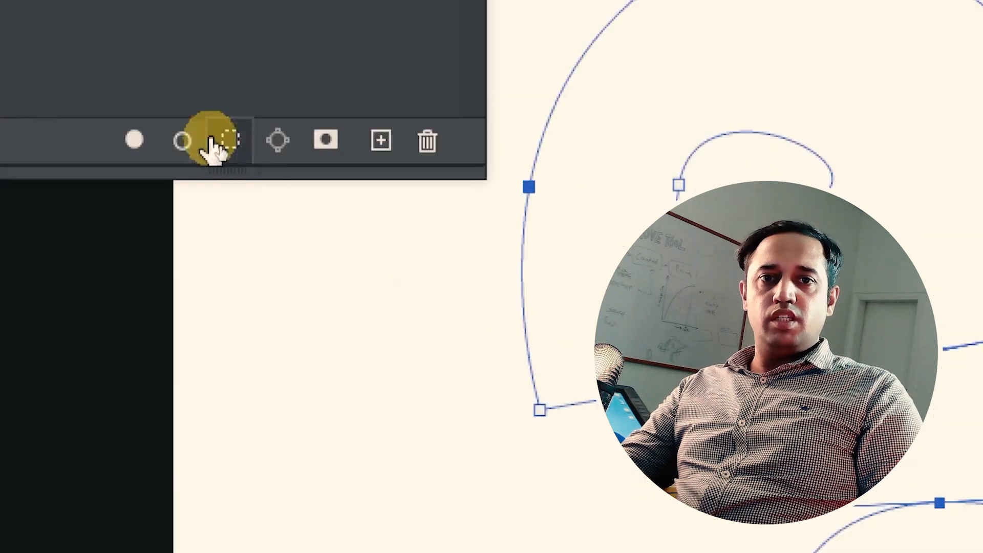
Stroke the curved path outlines on the canvas with a thick dark red line.
{"action": "left_click", "coordinate": [226, 149]}
{"action": "left_click", "coordinate": [191, 89]}
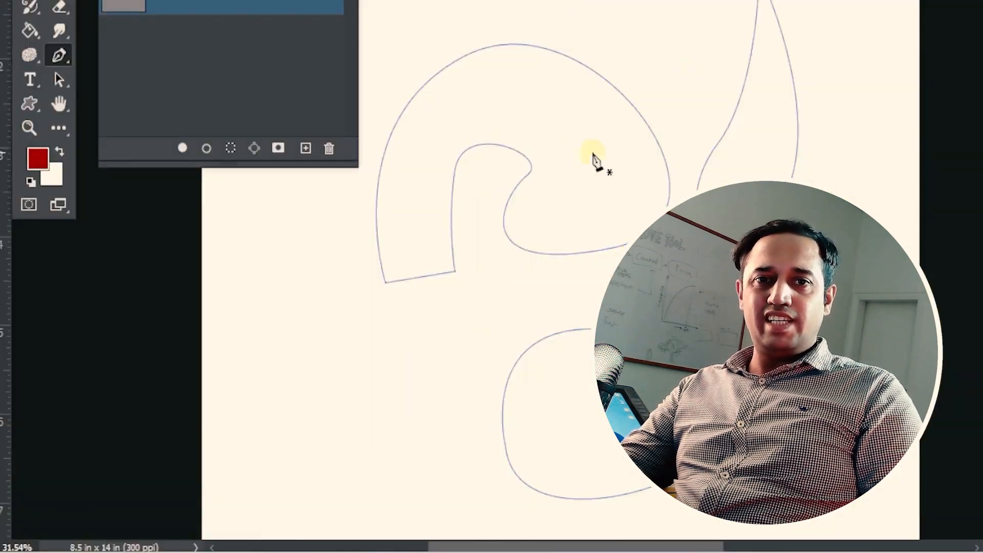
{"action": "left_click", "coordinate": [663, 207], "text": "ctrl"}
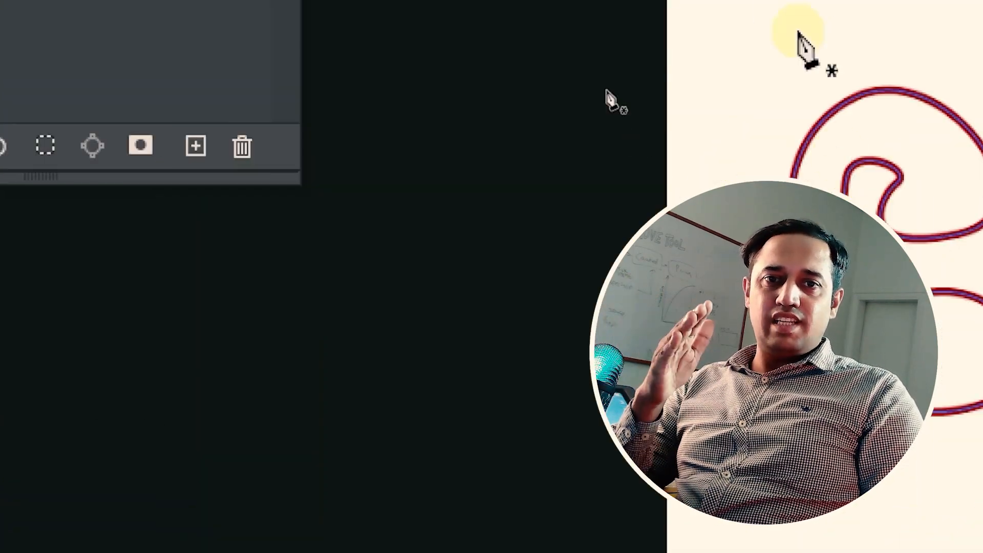
{"action": "right_click", "coordinate": [639, 5]}
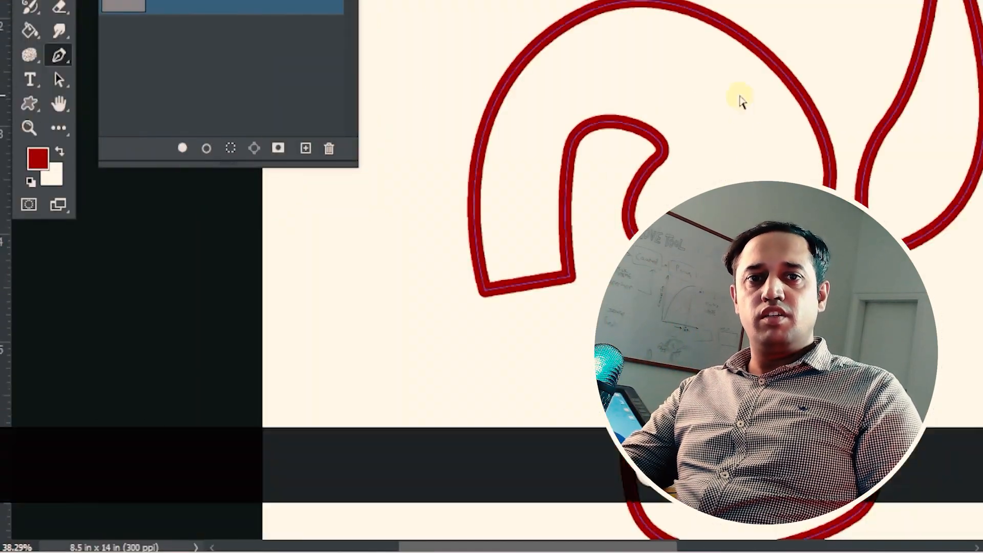
{"action": "left_click", "coordinate": [121, 106]}
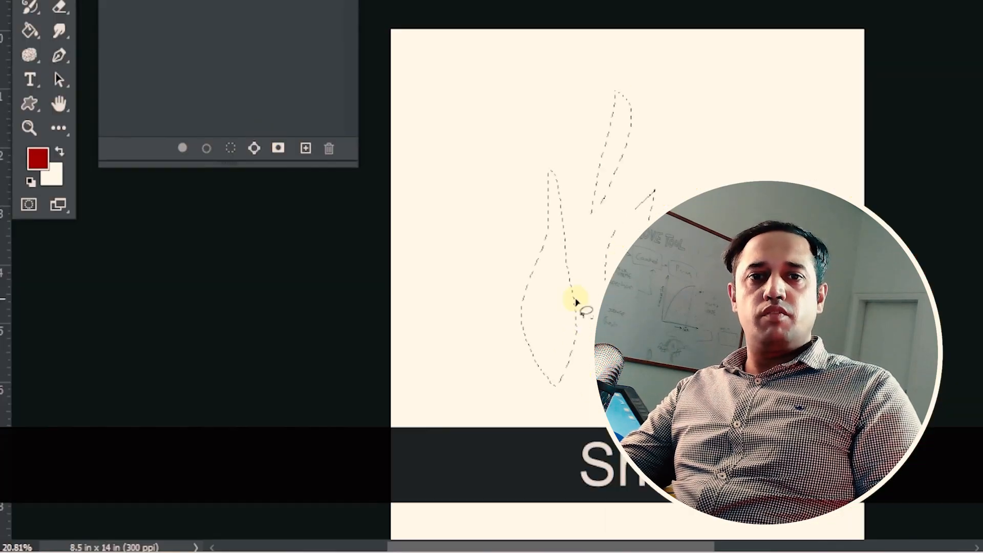
Convert the freehand lasso selections into an editable work path.
{"action": "left_click", "coordinate": [254, 148]}
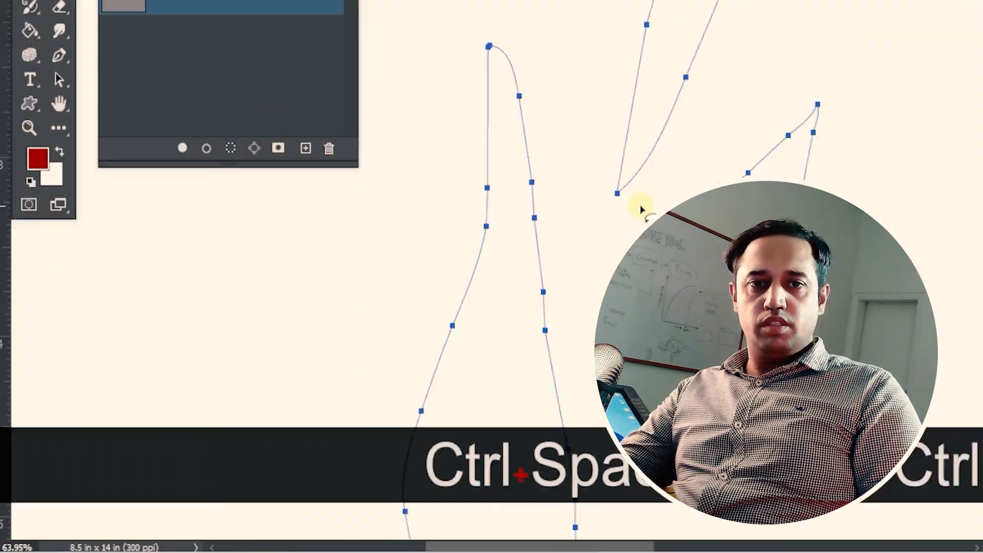
{"action": "left_click", "coordinate": [256, 139]}
Fill the layer with the dark red foreground colour and add a mask.
{"action": "key", "text": "alt+BackSpace"}
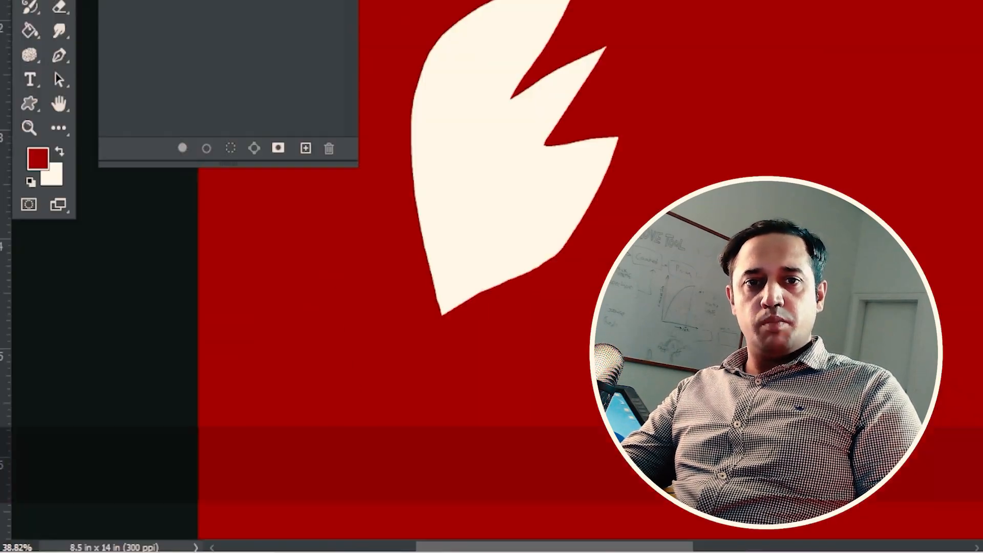
{"action": "left_click", "coordinate": [278, 148]}
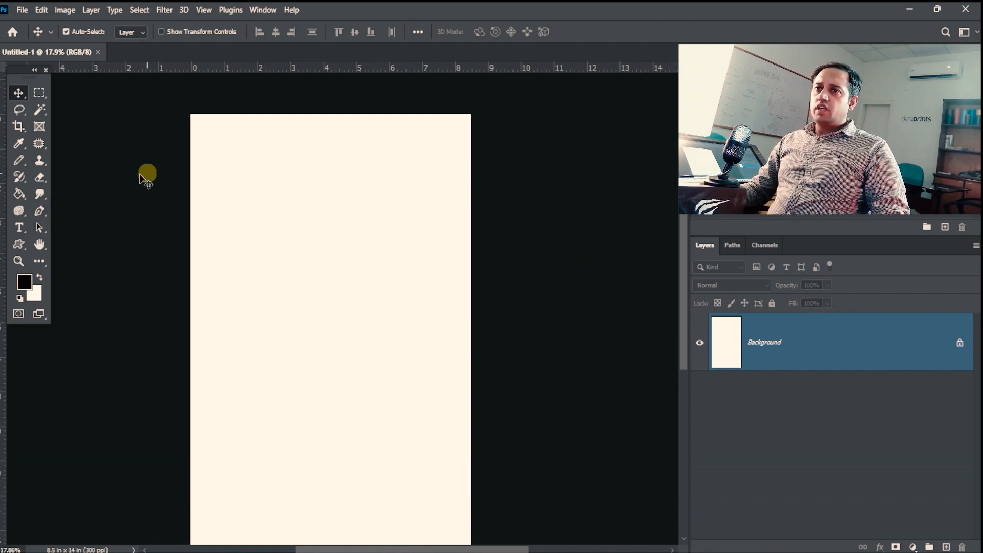
Draw a closed hook-shaped path about 3.5 in wide in the upper canvas with the Pen tool in Path mode.
{"action": "left_click", "coordinate": [45, 209]}
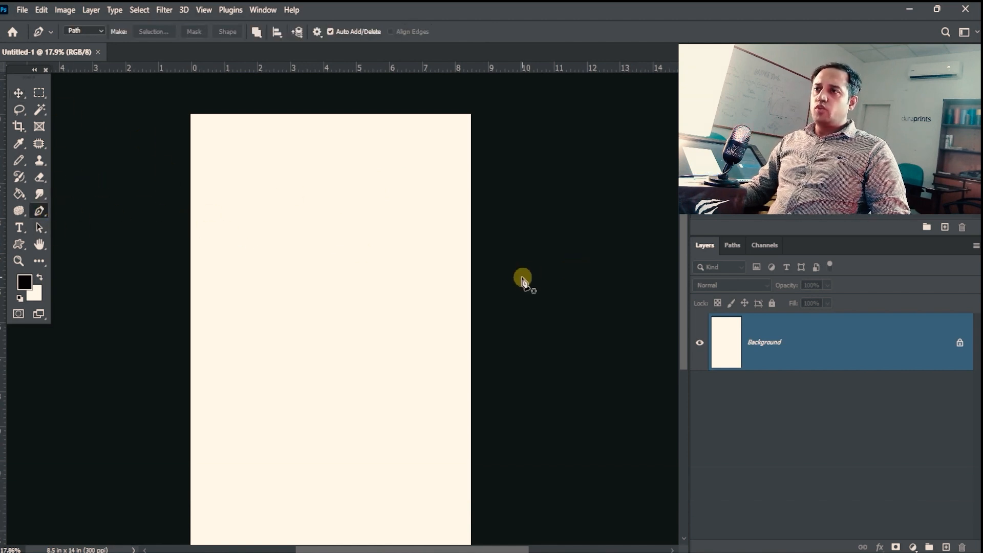
{"action": "left_click", "coordinate": [262, 271]}
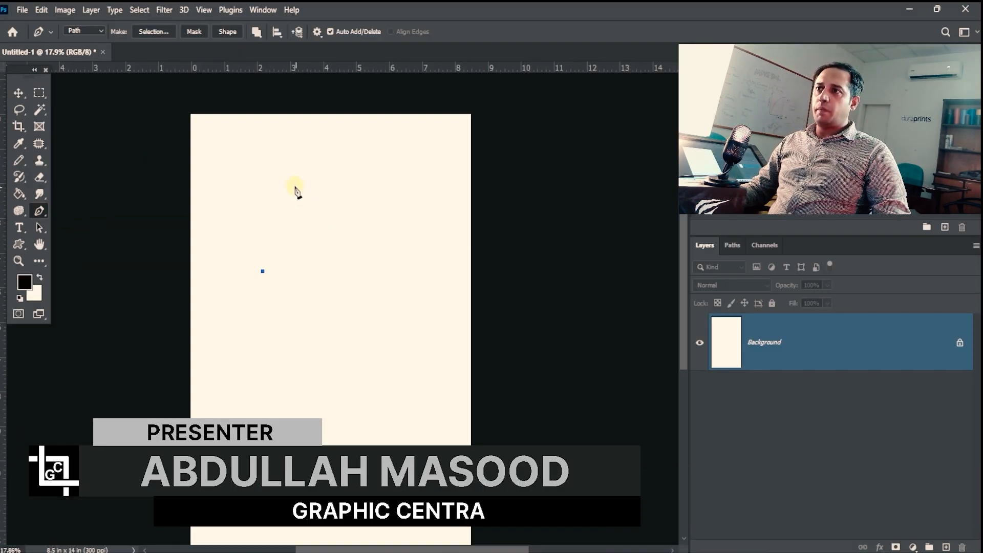
{"action": "left_click_drag", "start_coordinate": [392, 174], "coordinate": [452, 149]}
{"action": "left_click_drag", "start_coordinate": [337, 161], "coordinate": [344, 159]}
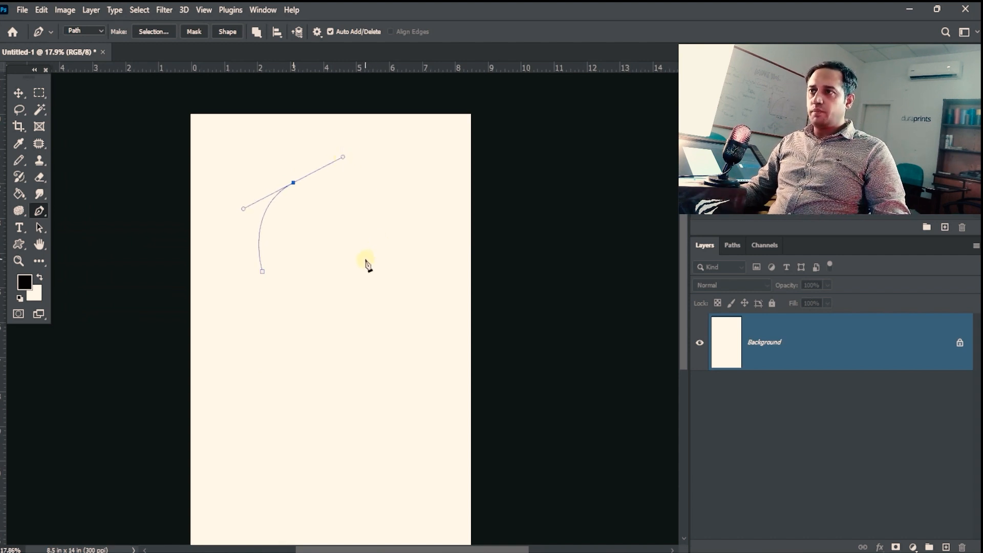
{"action": "mouse_move", "coordinate": [309, 269]}
{"action": "left_mouse_down"}
{"action": "mouse_move", "coordinate": [274, 268]}
{"action": "mouse_move", "coordinate": [292, 268]}
{"action": "left_mouse_up"}
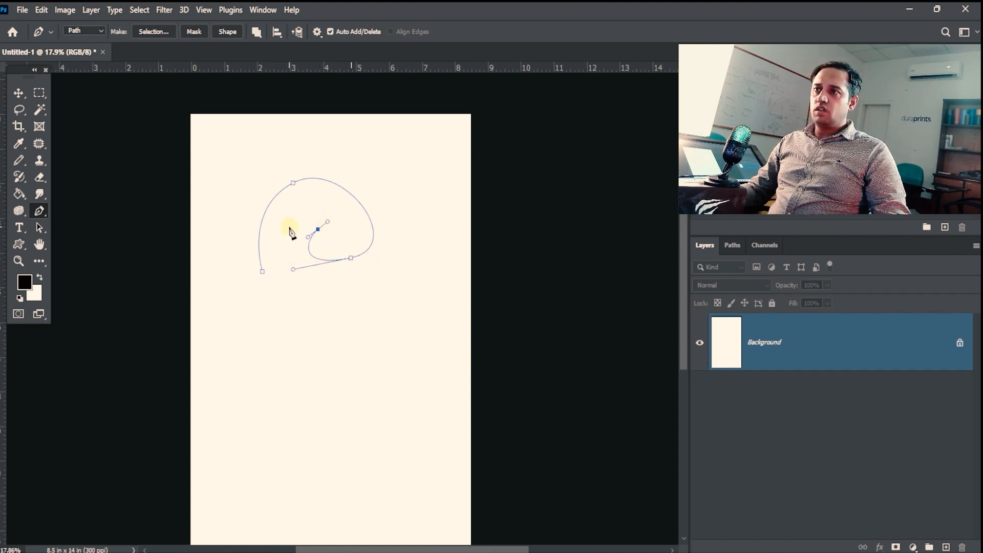
{"action": "left_click", "coordinate": [281, 271], "text": "shift"}
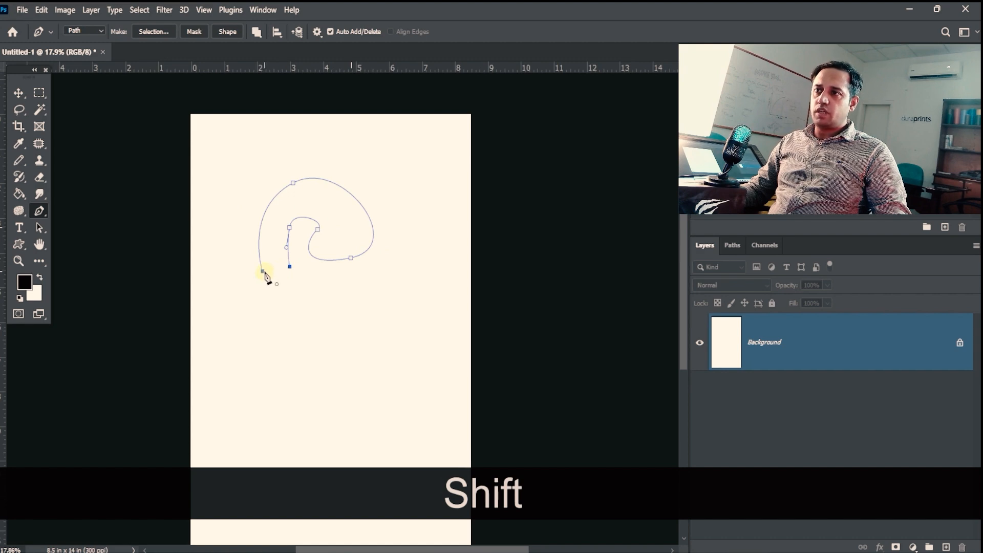
{"action": "left_click", "coordinate": [265, 273]}
Deselect the finished path and select only its two anchor points at the ends of the inner S-shaped curve.
{"action": "left_click", "coordinate": [326, 320], "text": "ctrl"}
{"action": "left_click_drag", "start_coordinate": [391, 184], "coordinate": [309, 279]}
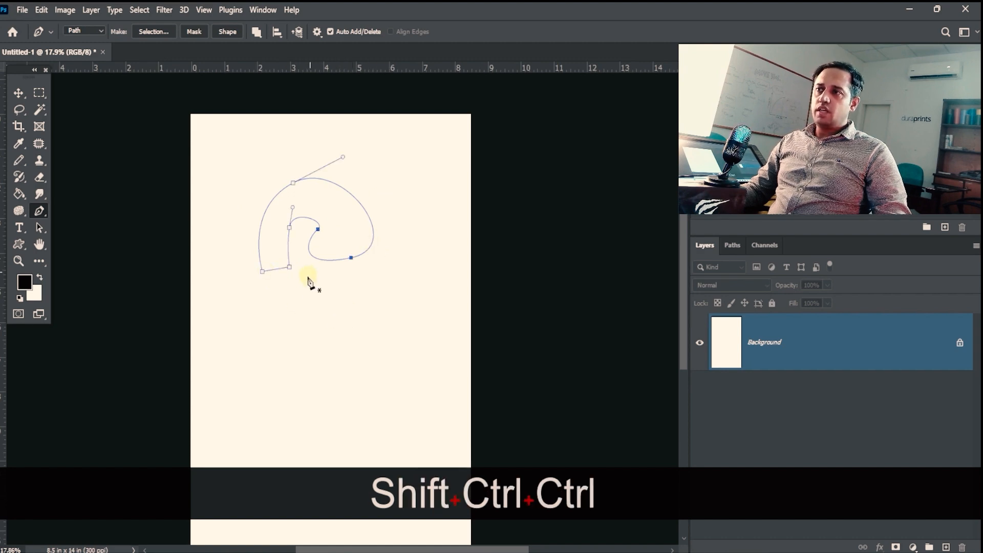
{"action": "left_click", "coordinate": [352, 200], "text": "ctrl"}
{"action": "left_click", "coordinate": [323, 185], "text": "ctrl"}
{"action": "left_click", "coordinate": [314, 197], "text": "ctrl"}
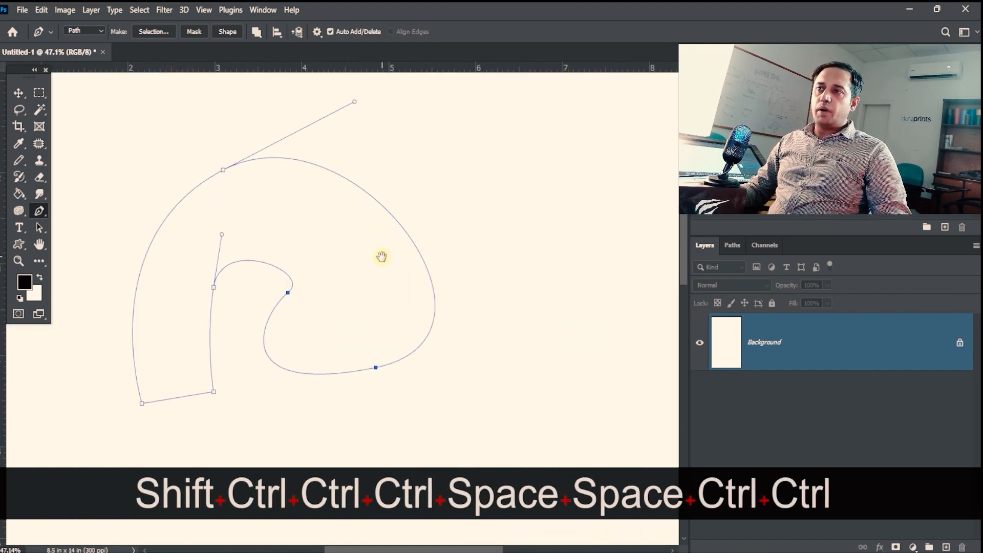
{"action": "left_click_drag", "start_coordinate": [381, 256], "coordinate": [384, 285]}
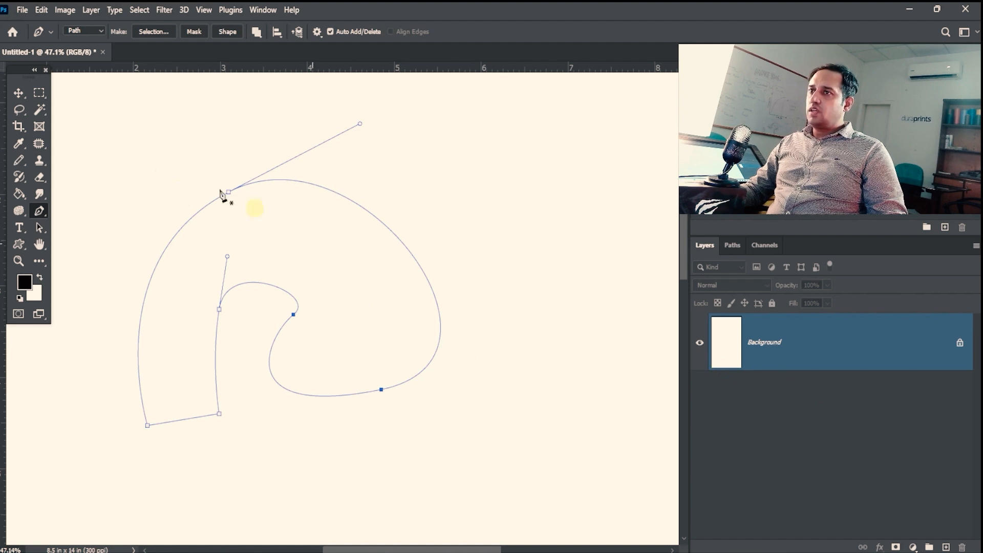
Try pencil strokes beside the path at sizes 3 and 45, undo both, and return to the Move tool.
{"action": "left_click", "coordinate": [23, 161]}
{"action": "left_click_drag", "start_coordinate": [420, 173], "coordinate": [484, 263]}
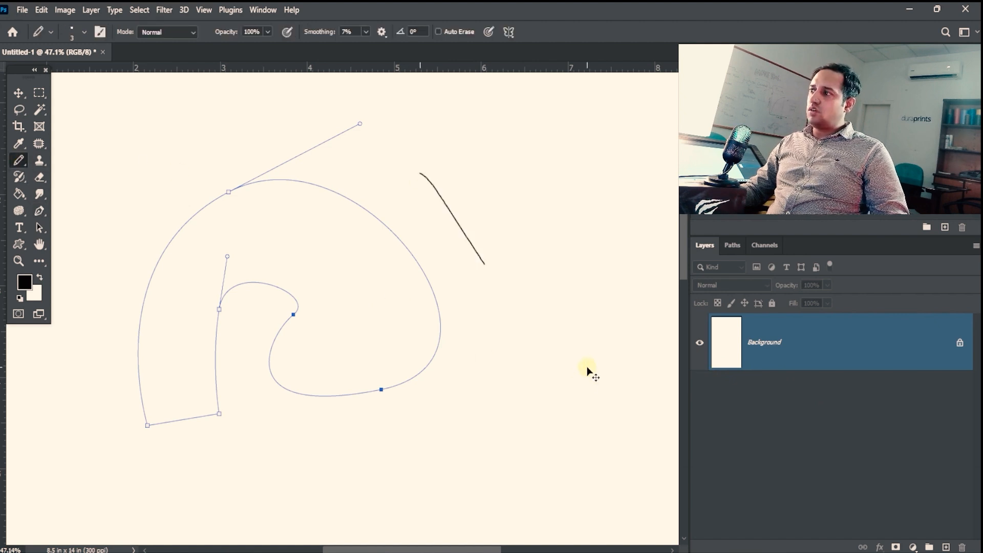
{"action": "key", "text": "ctrl+z"}
{"action": "key", "text": "bracketright"}
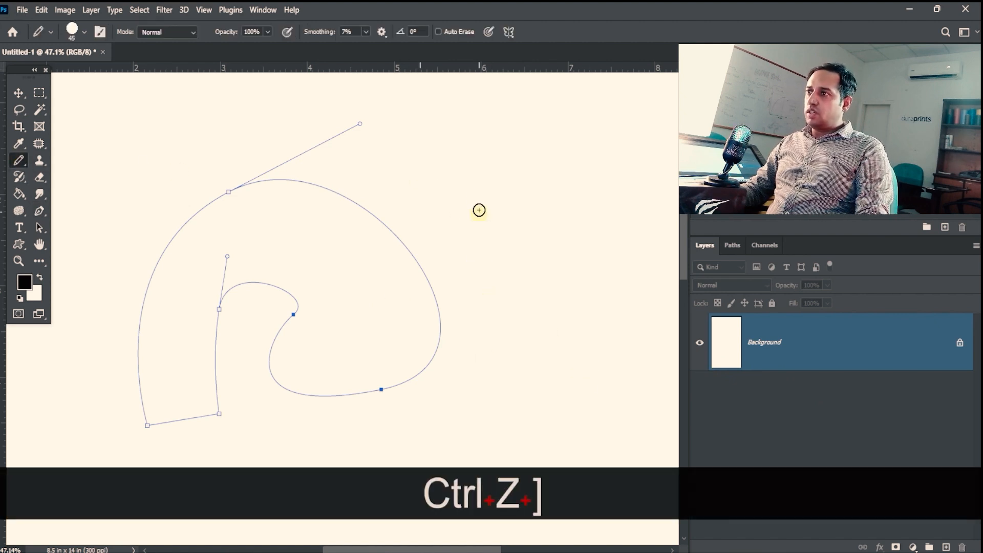
{"action": "left_click_drag", "start_coordinate": [477, 160], "coordinate": [506, 402]}
{"action": "key", "text": "4"}
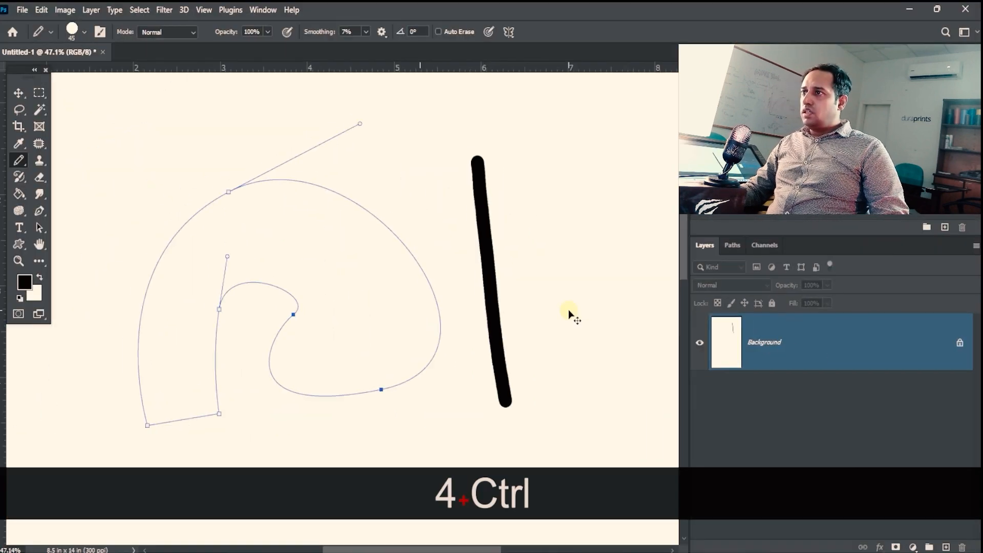
{"action": "key", "text": "ctrl+z"}
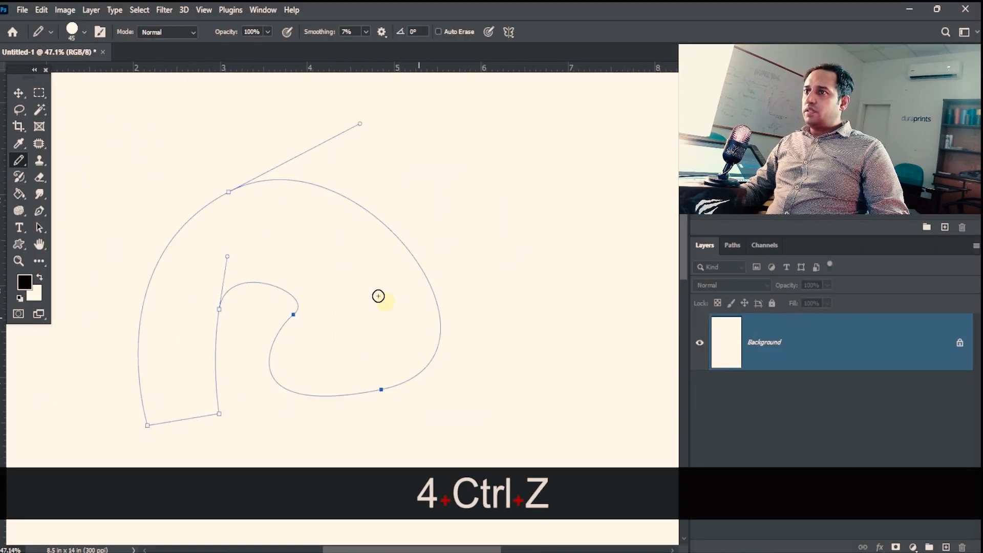
{"action": "key", "text": "v"}
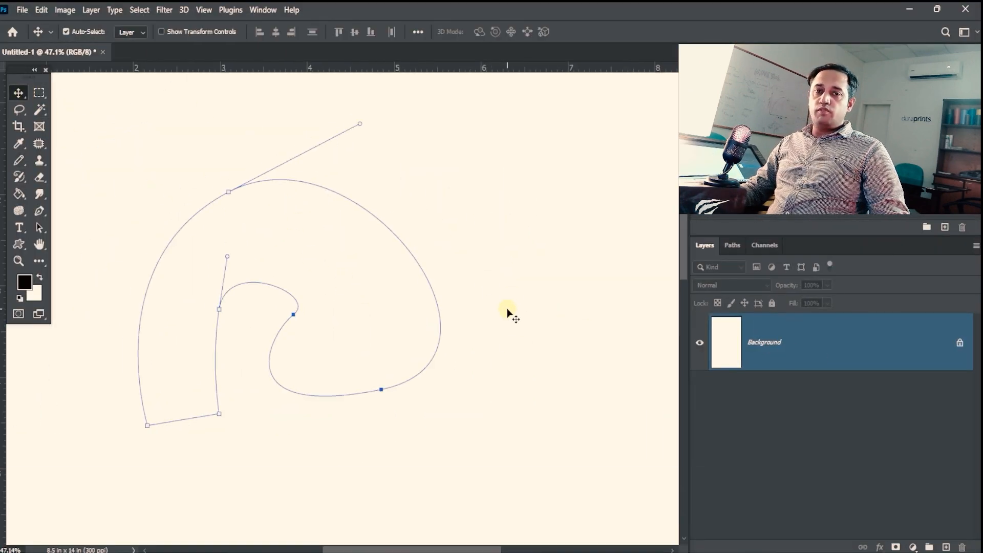
Show the document's paths and set their thumbnails to the largest size.
{"action": "left_click", "coordinate": [476, 333], "text": "ctrl+alt"}
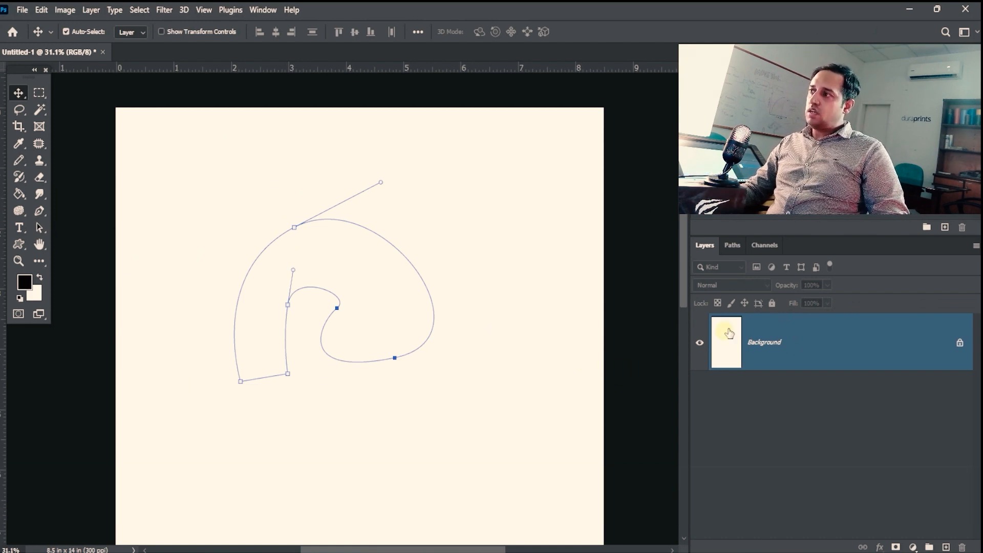
{"action": "left_click", "coordinate": [731, 251]}
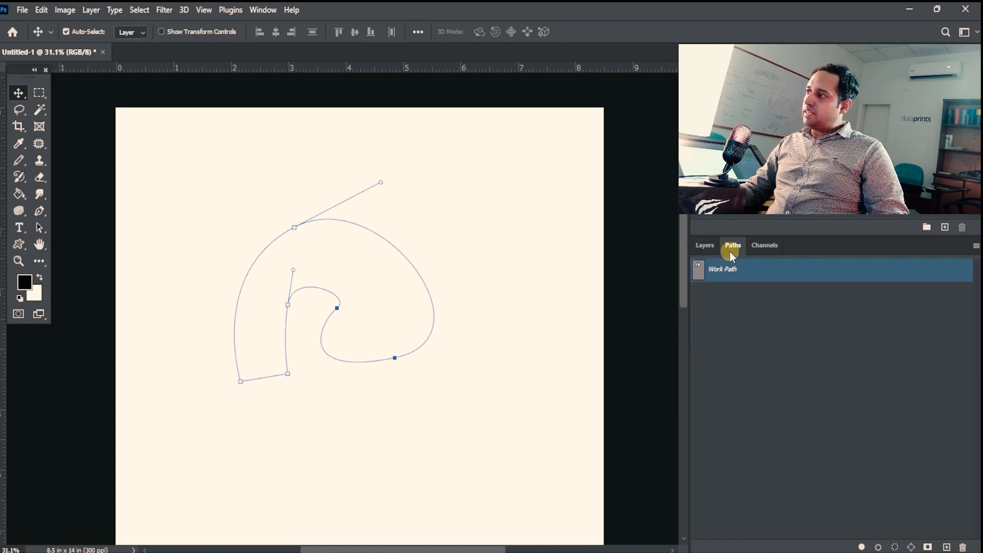
{"action": "left_click", "coordinate": [718, 249]}
{"action": "left_click", "coordinate": [735, 248]}
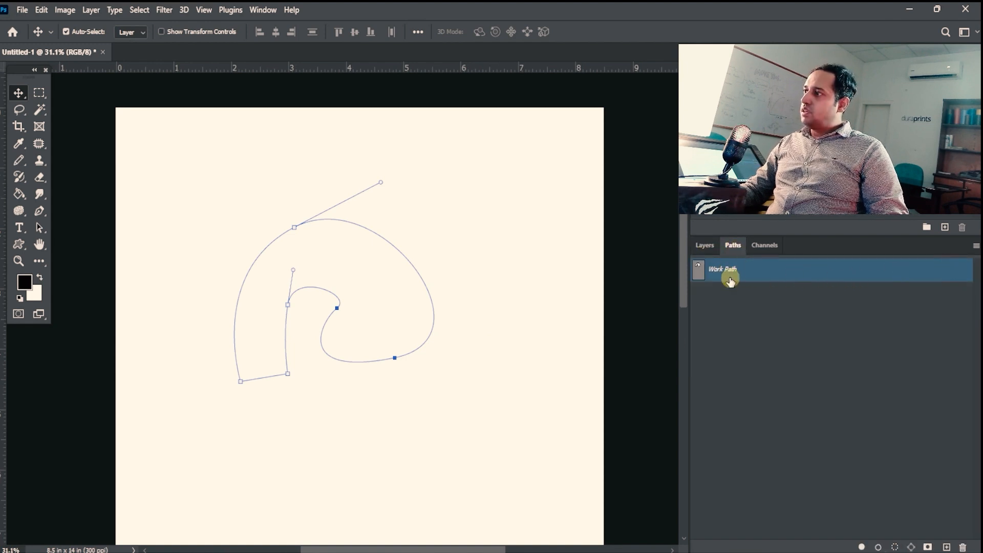
{"action": "left_click", "coordinate": [974, 248]}
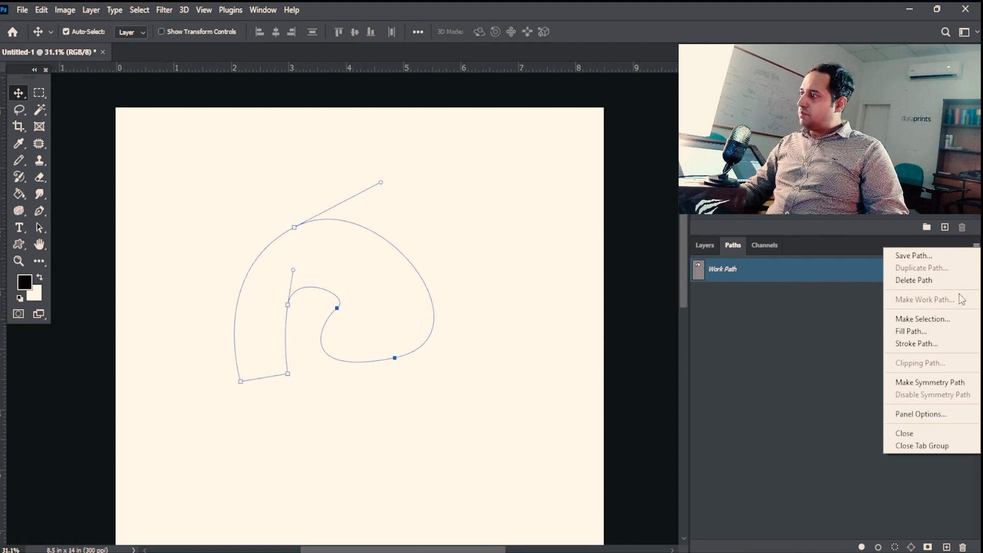
{"action": "left_click", "coordinate": [920, 414]}
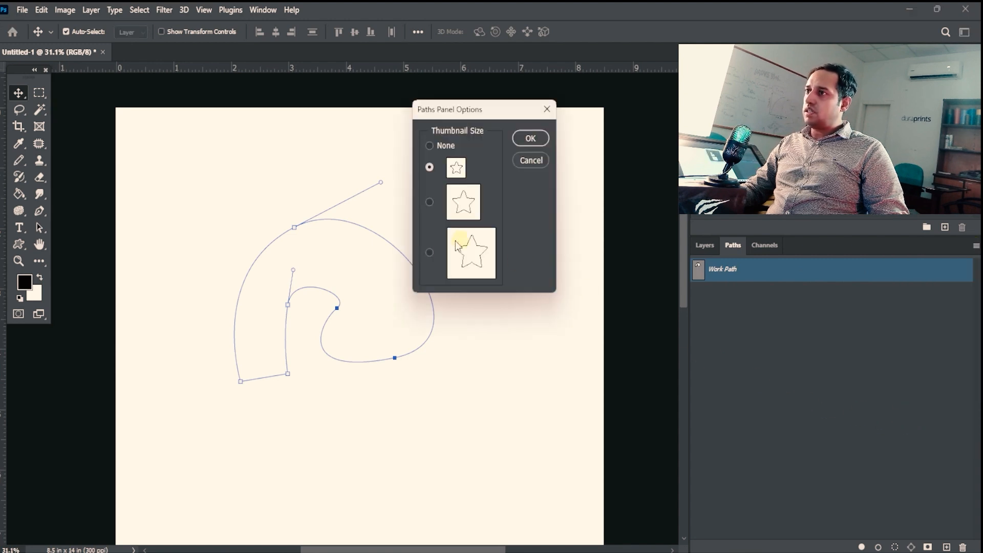
{"action": "left_click", "coordinate": [545, 137]}
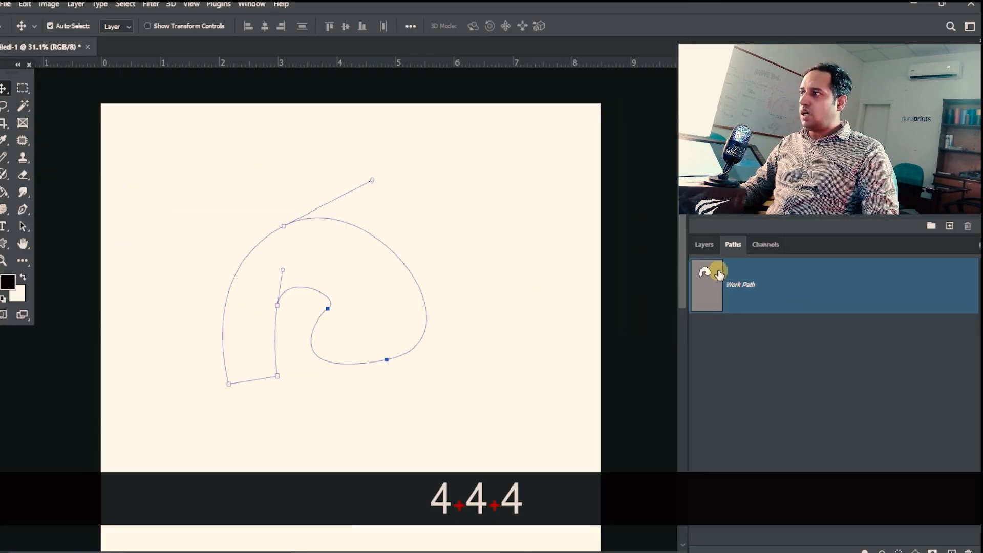
Show the layers, and bring the Paths panel back into view.
{"action": "left_click", "coordinate": [708, 245]}
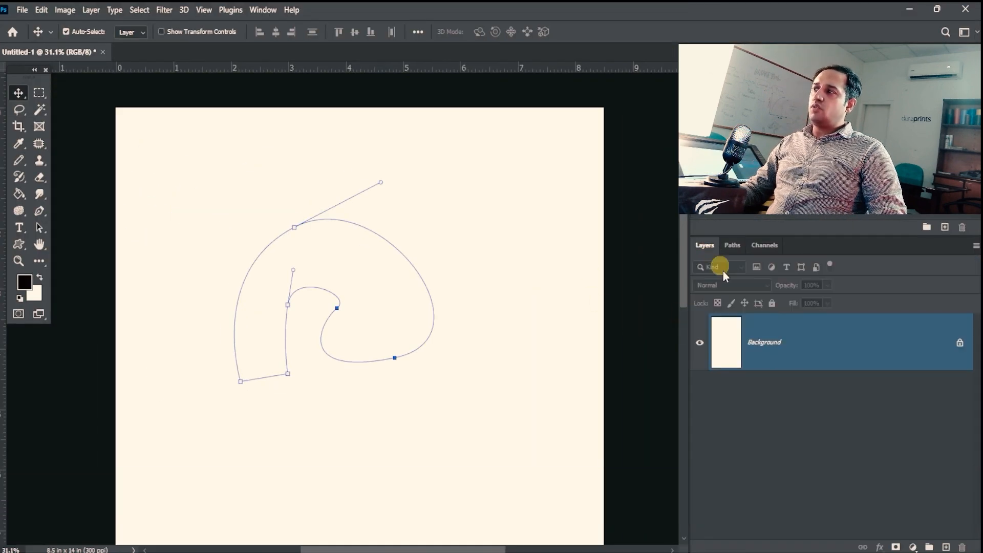
{"action": "left_click", "coordinate": [271, 11]}
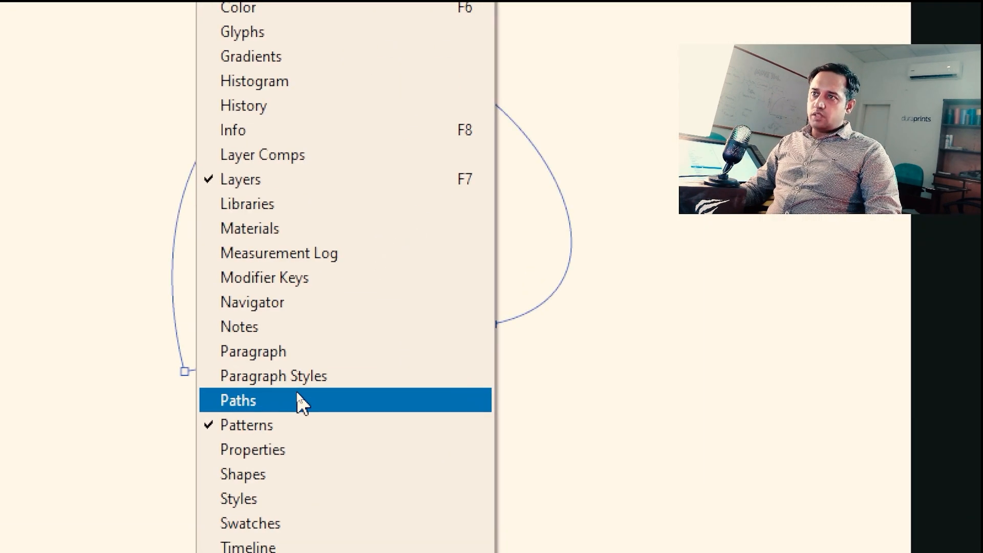
{"action": "left_click", "coordinate": [297, 395]}
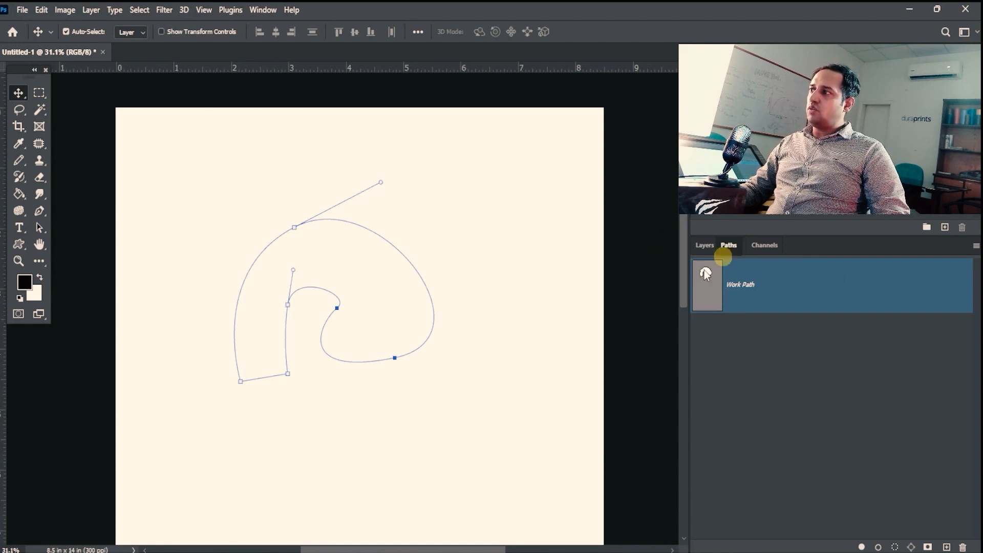
Detach the Paths panel from its docked group and close it.
{"action": "left_click_drag", "start_coordinate": [733, 247], "coordinate": [533, 210]}
{"action": "left_click", "coordinate": [514, 212]}
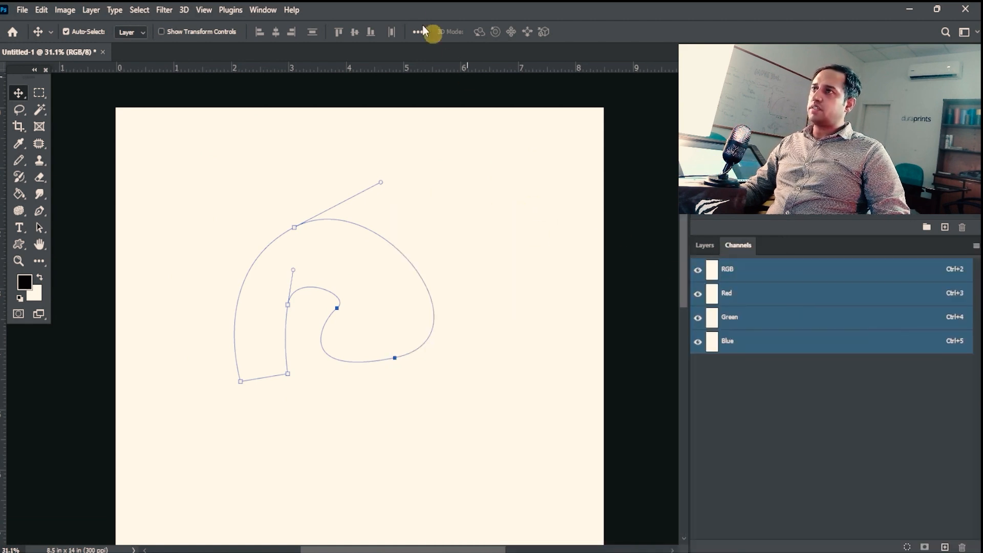
Reopen Paths as a floating panel and close the mistakenly opened Paragraph Styles panel.
{"action": "left_click", "coordinate": [262, 9]}
{"action": "left_click", "coordinate": [310, 385]}
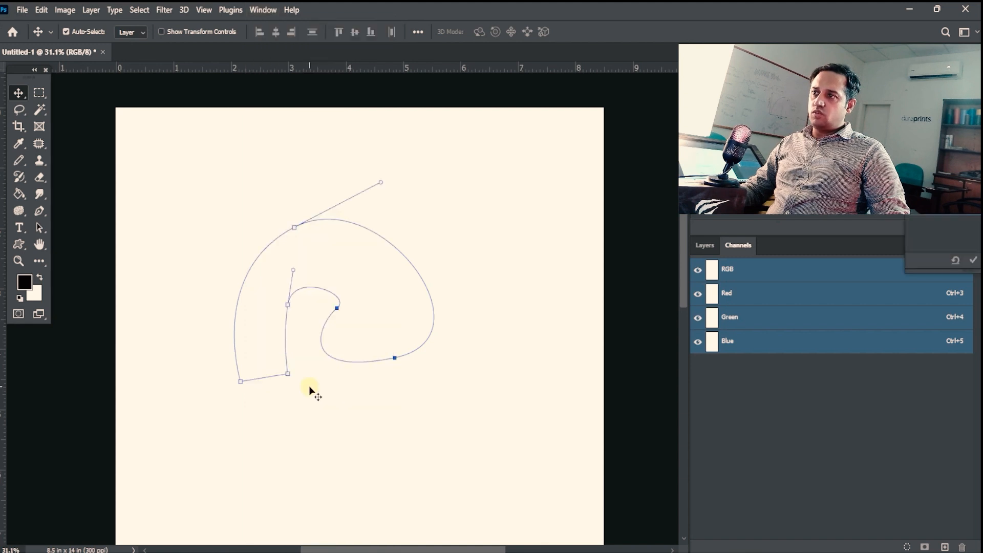
{"action": "left_click", "coordinate": [263, 9]}
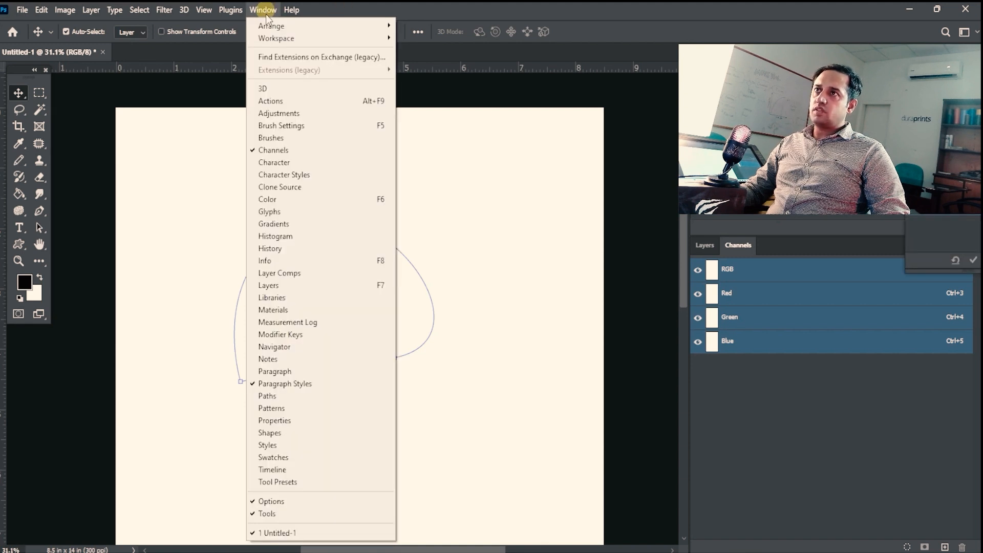
{"action": "left_click", "coordinate": [284, 401]}
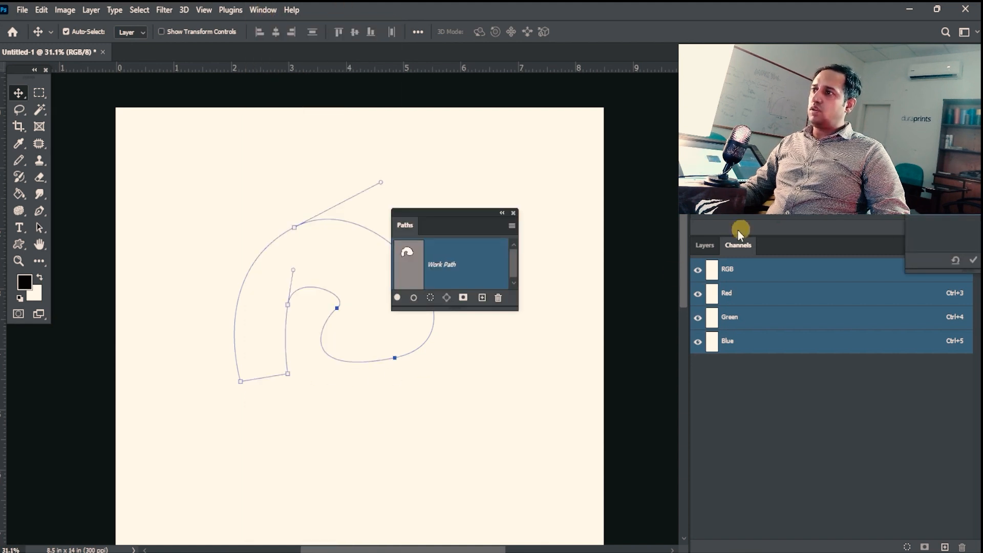
{"action": "left_click_drag", "start_coordinate": [967, 174], "coordinate": [850, 226]}
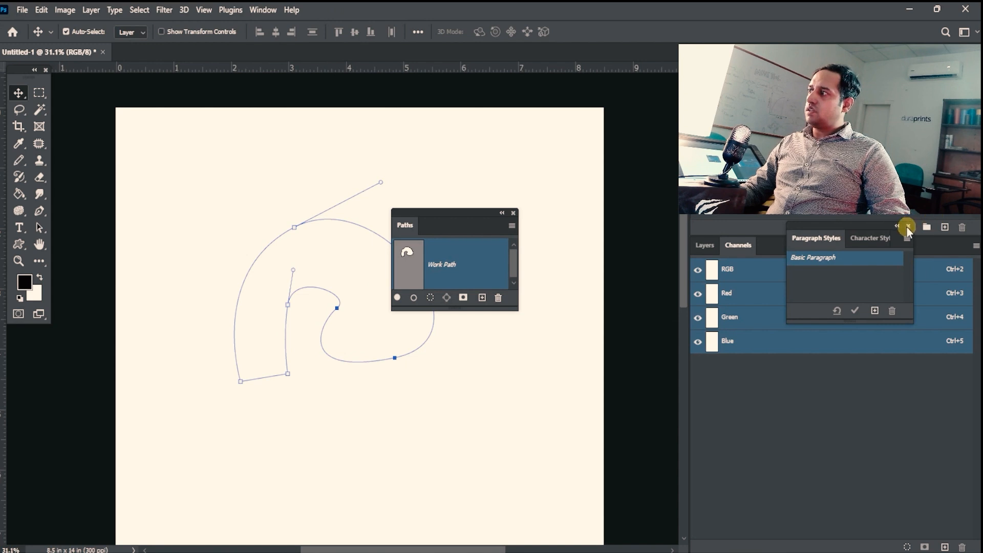
{"action": "left_click", "coordinate": [907, 226]}
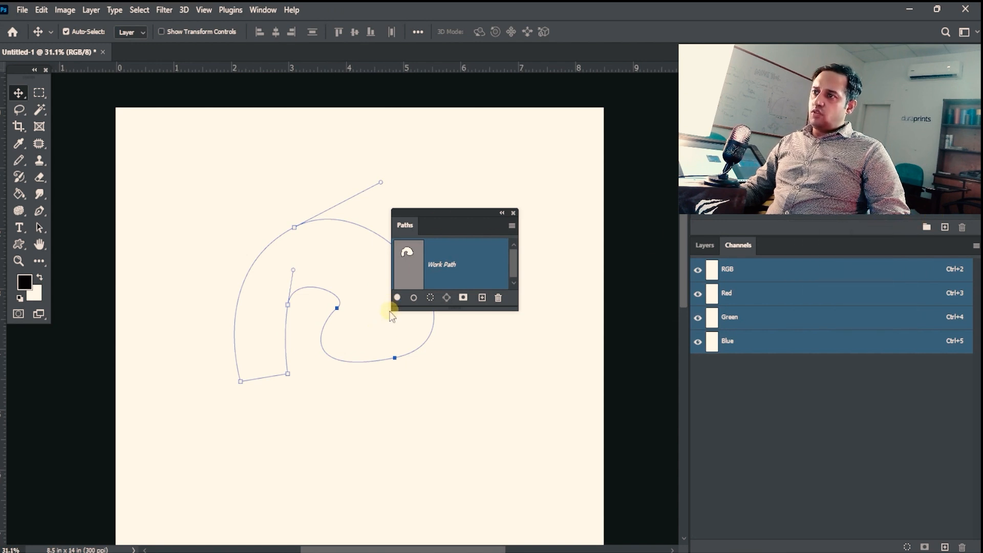
Enlarge the floating Paths panel and move it beside the tools, clear of the drawn path.
{"action": "left_click_drag", "start_coordinate": [393, 310], "coordinate": [340, 401]}
{"action": "left_click_drag", "start_coordinate": [426, 215], "coordinate": [154, 105]}
{"action": "left_click_drag", "start_coordinate": [366, 174], "coordinate": [459, 191]}
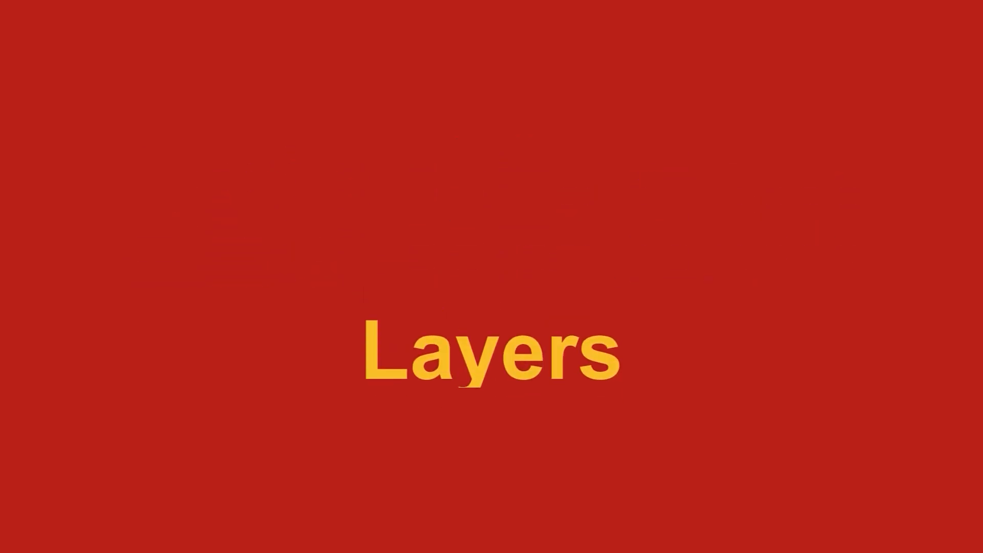
{"action": "key", "text": "space"}
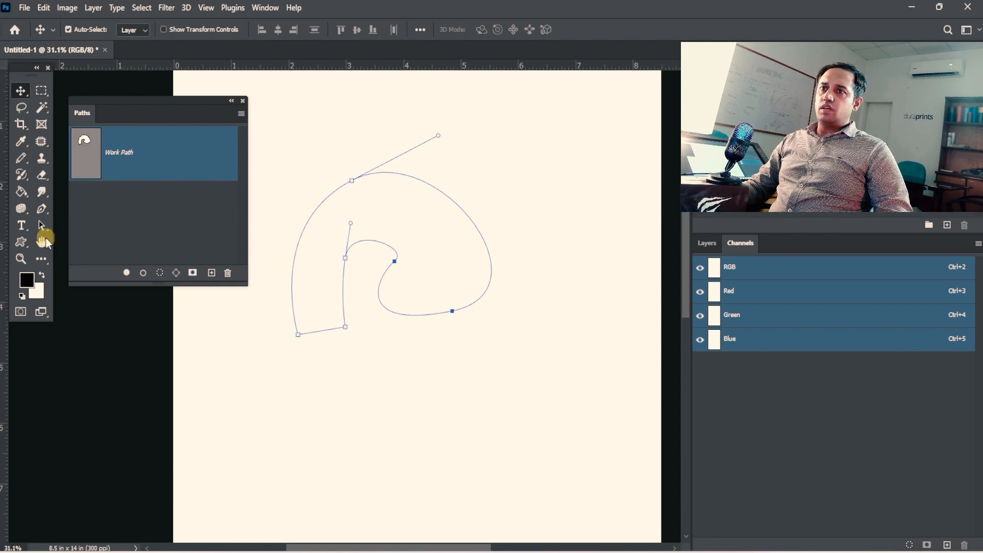
Draw a closed rounded subpath about 2.4 in wide and 2 in tall below the hook-shaped path with the Pen tool.
{"action": "left_click", "coordinate": [42, 208]}
{"action": "left_click", "coordinate": [379, 445]}
{"action": "left_click_drag", "start_coordinate": [433, 366], "coordinate": [505, 363]}
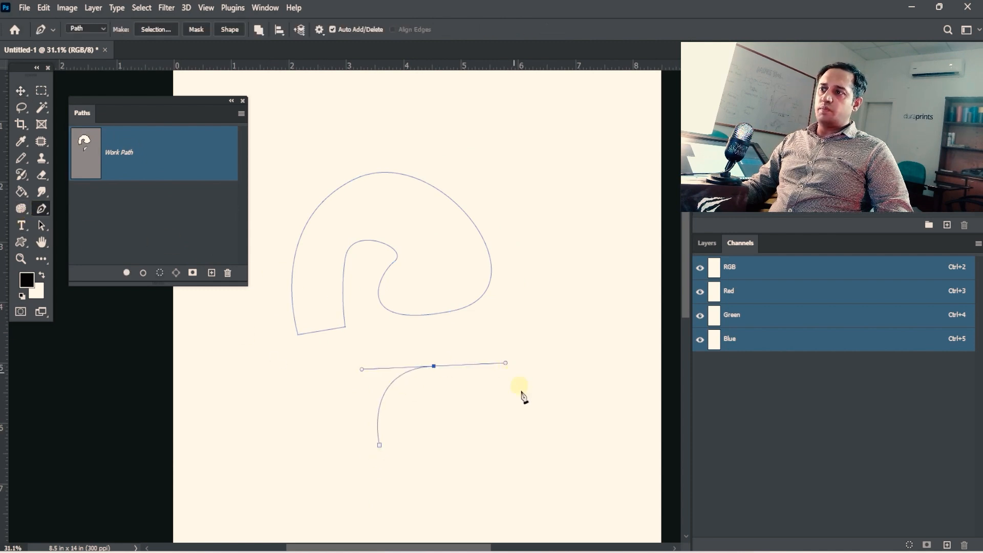
{"action": "left_click_drag", "start_coordinate": [506, 460], "coordinate": [477, 481]}
{"action": "left_click", "coordinate": [380, 444]}
{"action": "key", "text": "ctrl"}
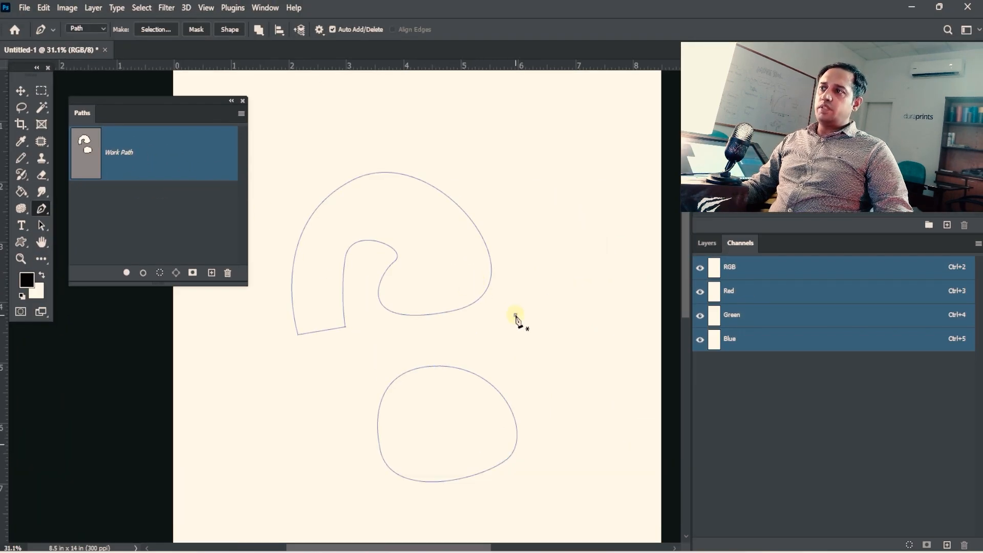
Draw a closed, pointed leaf-shaped subpath about 1.2 in wide and 3.3 in tall to the right of the hook-shaped path.
{"action": "left_click", "coordinate": [515, 314]}
{"action": "left_click_drag", "start_coordinate": [523, 240], "coordinate": [551, 204]}
{"action": "left_click", "coordinate": [551, 123]}
{"action": "left_click_drag", "start_coordinate": [515, 314], "coordinate": [440, 331]}
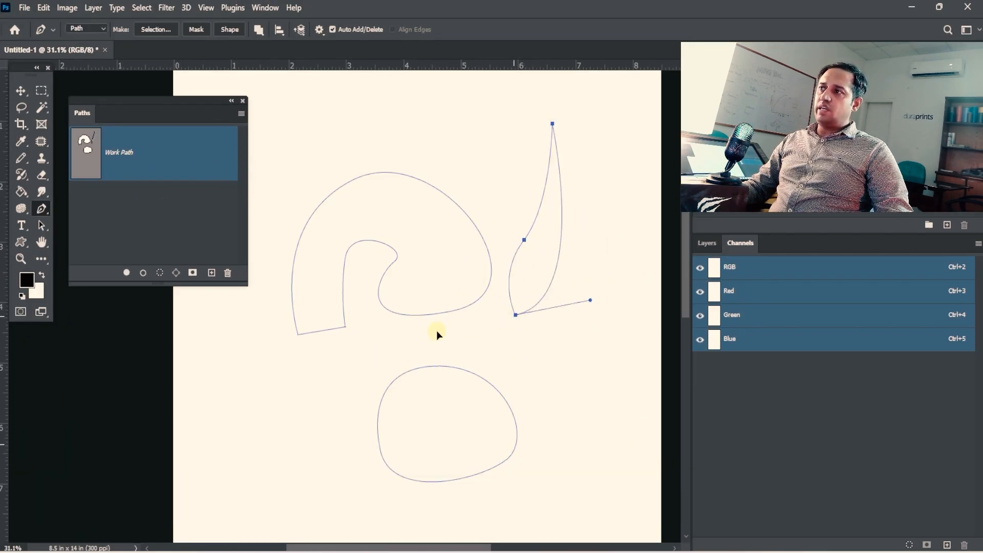
Show the document's layers and select the anchor points of all three subpaths together.
{"action": "left_click", "coordinate": [707, 244]}
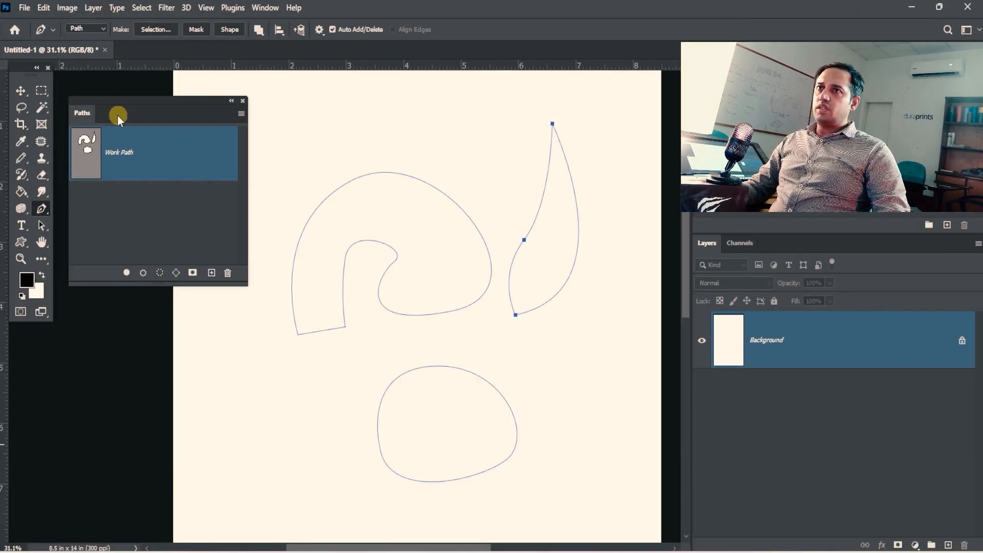
{"action": "left_click", "coordinate": [499, 269], "text": "ctrl"}
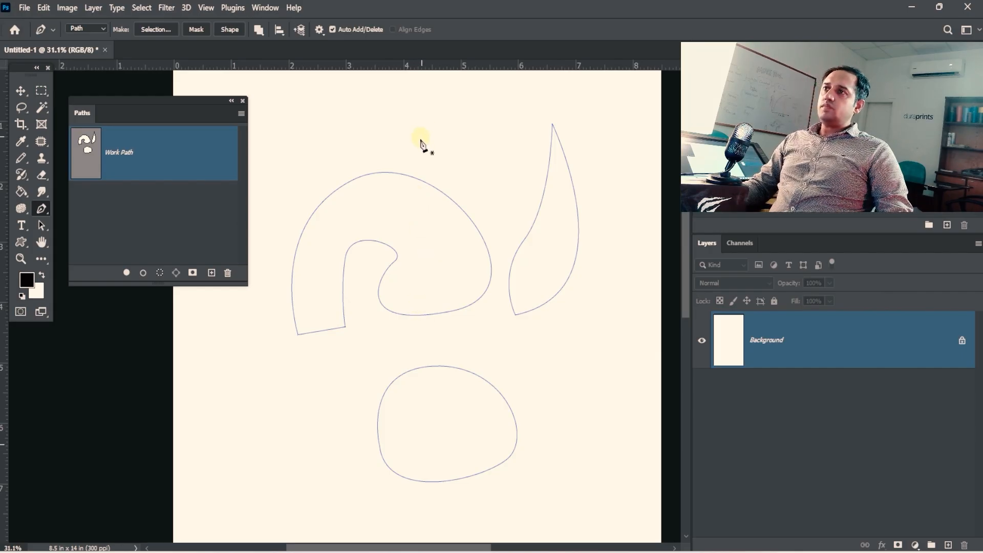
{"action": "left_click_drag", "start_coordinate": [418, 284], "coordinate": [455, 267]}
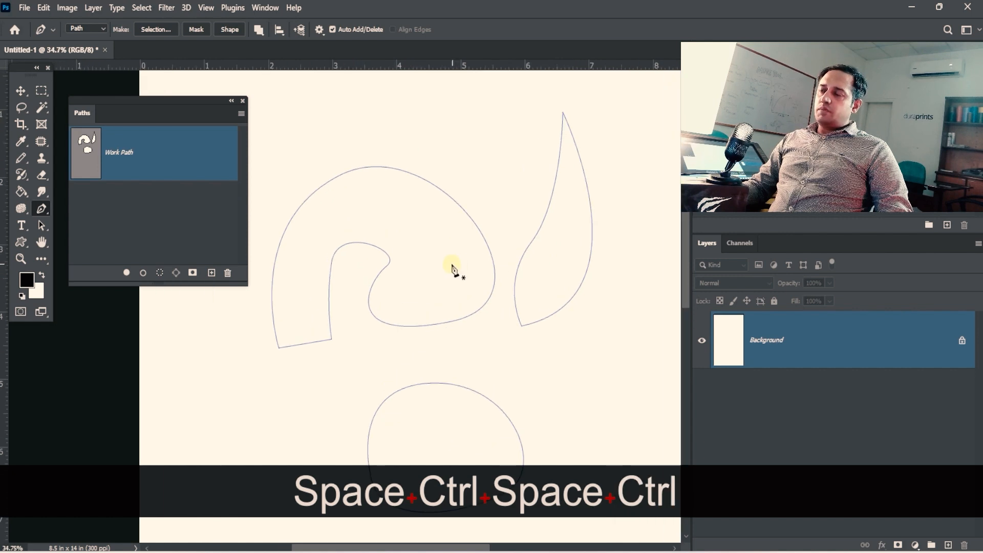
{"action": "key", "text": "ctrl"}
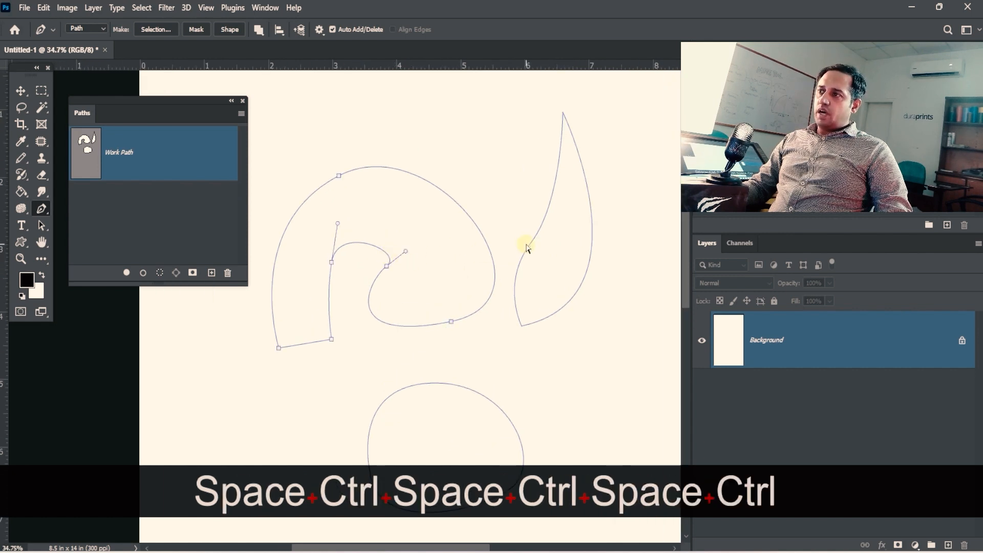
{"action": "left_click", "coordinate": [527, 248], "text": "ctrl"}
{"action": "key", "text": "shift"}
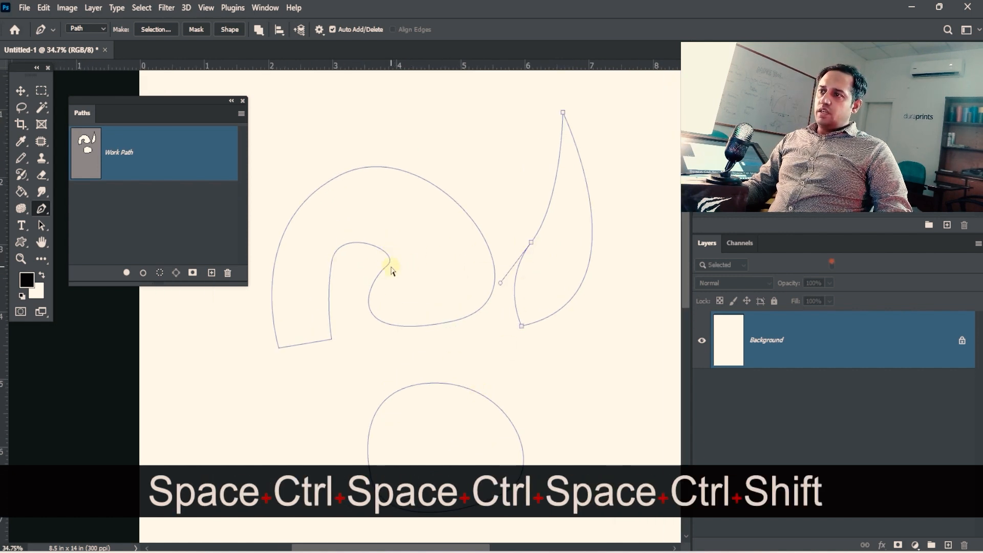
{"action": "left_click", "coordinate": [389, 266], "text": "ctrl+shift"}
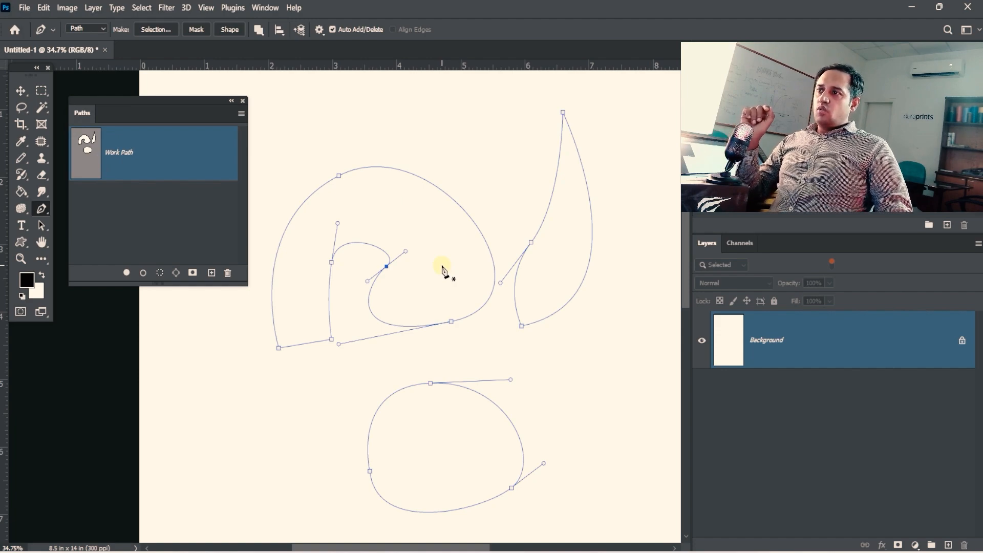
Compare hiding and reshowing the path outlines with deselecting and reselecting the Work Path.
{"action": "key", "text": "ctrl+h"}
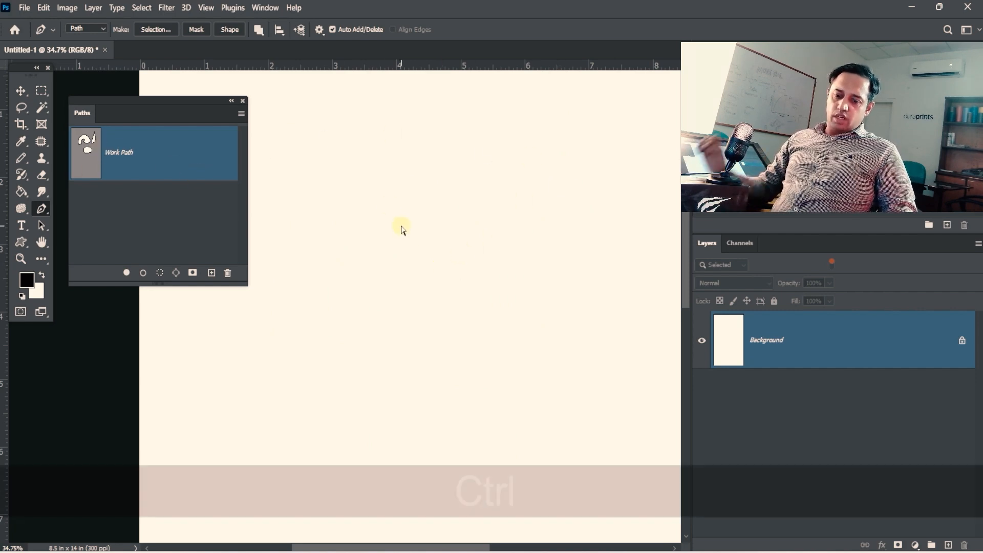
{"action": "key", "text": "ctrl+h"}
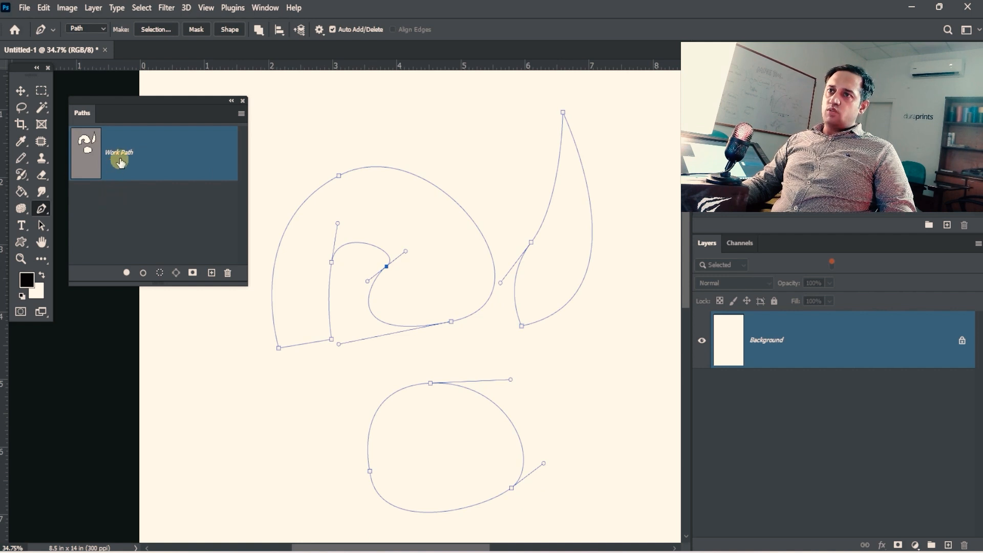
{"action": "left_click", "coordinate": [105, 202]}
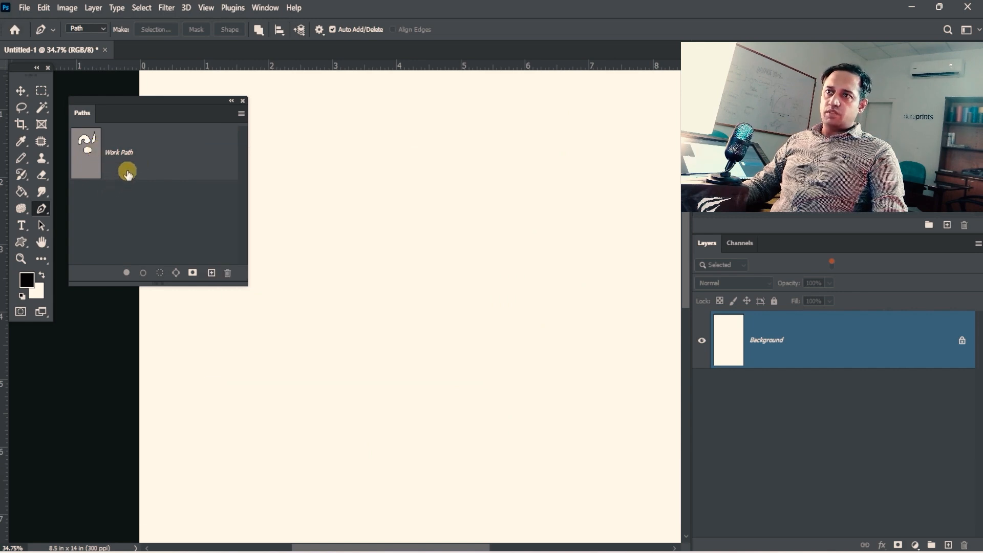
{"action": "left_click", "coordinate": [127, 173]}
{"action": "left_click", "coordinate": [127, 219]}
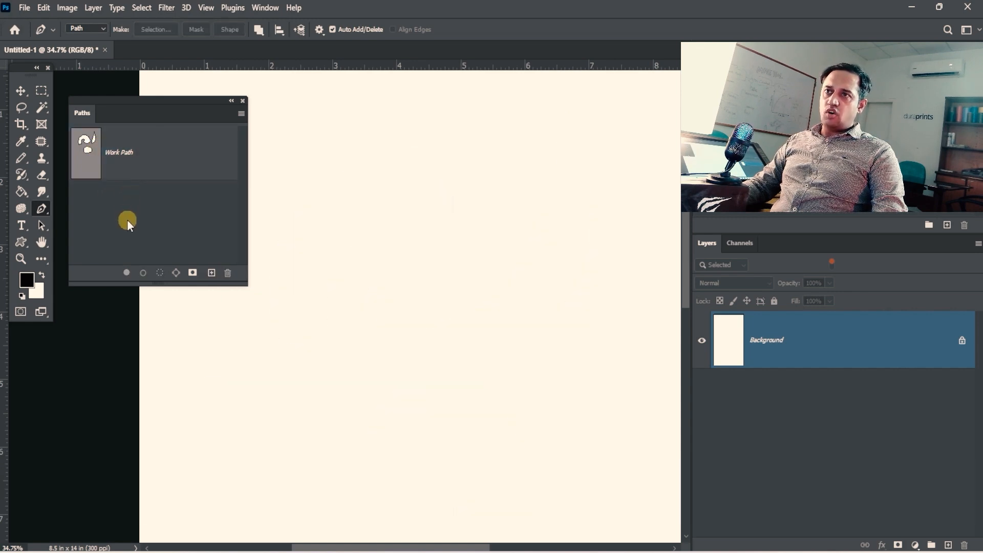
{"action": "left_click", "coordinate": [140, 170]}
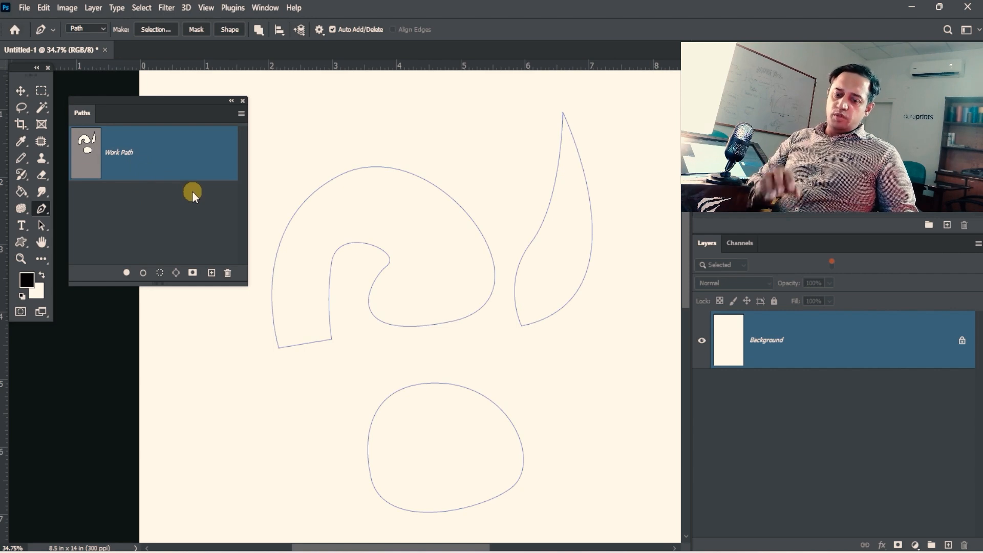
{"action": "key", "text": "ctrl+h"}
{"action": "key", "text": "ctrl+h"}
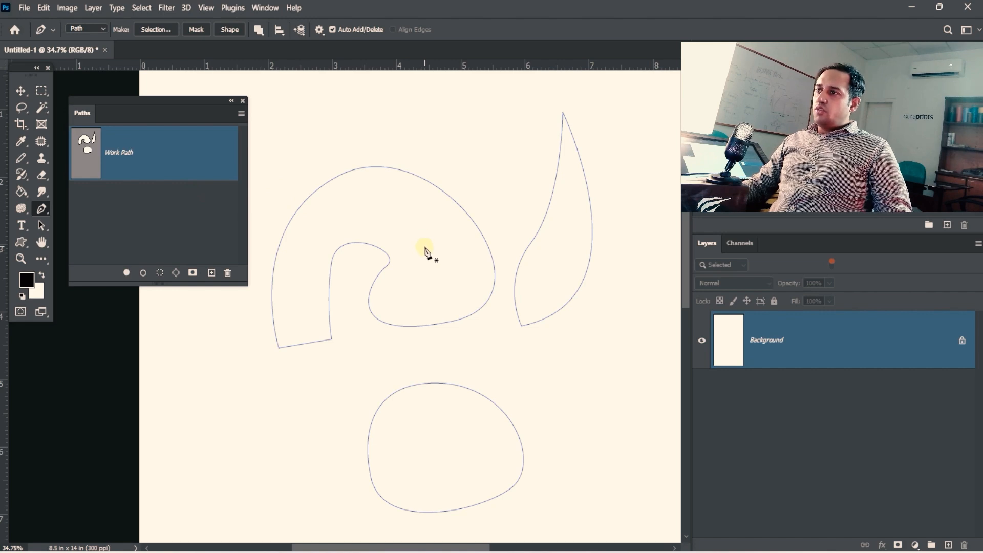
Make an elliptical selection about 2 in wide and 2.4 in tall to the left of the rounded subpath.
{"action": "left_click_drag", "start_coordinate": [464, 289], "coordinate": [407, 274]}
{"action": "left_click_drag", "start_coordinate": [471, 281], "coordinate": [521, 253]}
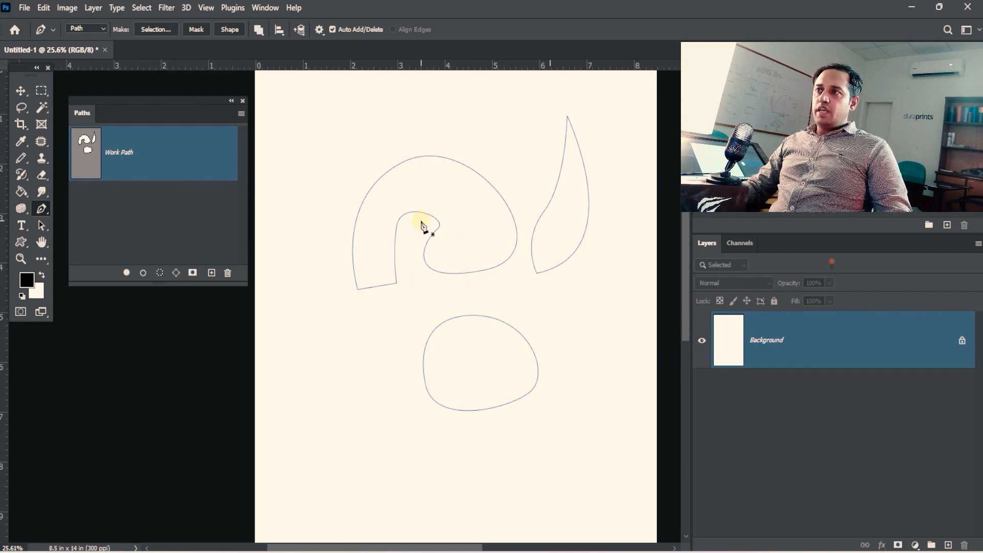
{"action": "left_click_drag", "start_coordinate": [49, 88], "coordinate": [96, 100]}
{"action": "left_click_drag", "start_coordinate": [315, 307], "coordinate": [410, 422]}
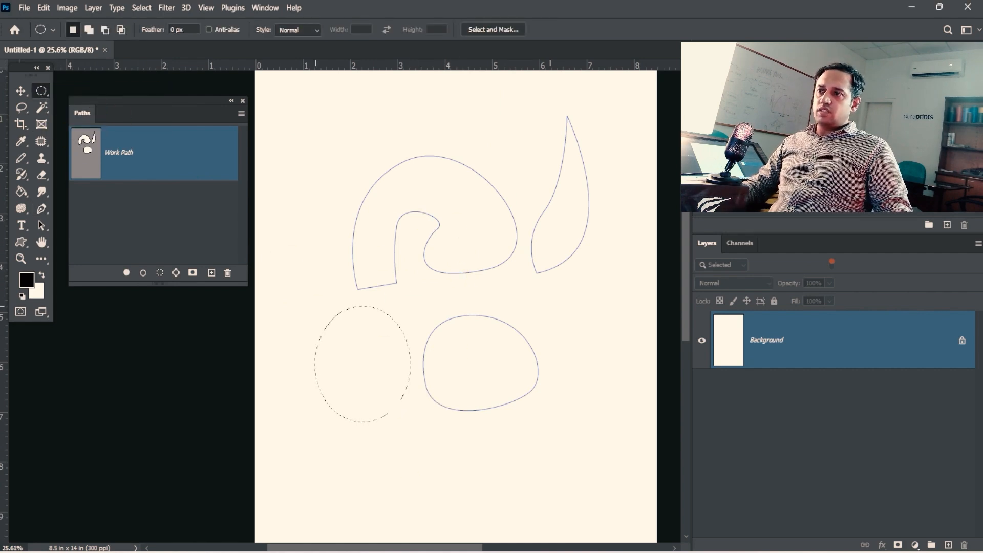
Replace the elliptical selection with a freehand Lasso selection about 2 in wide and 4.3 in tall left of the rounded subpath.
{"action": "left_click_drag", "start_coordinate": [23, 108], "coordinate": [24, 109]}
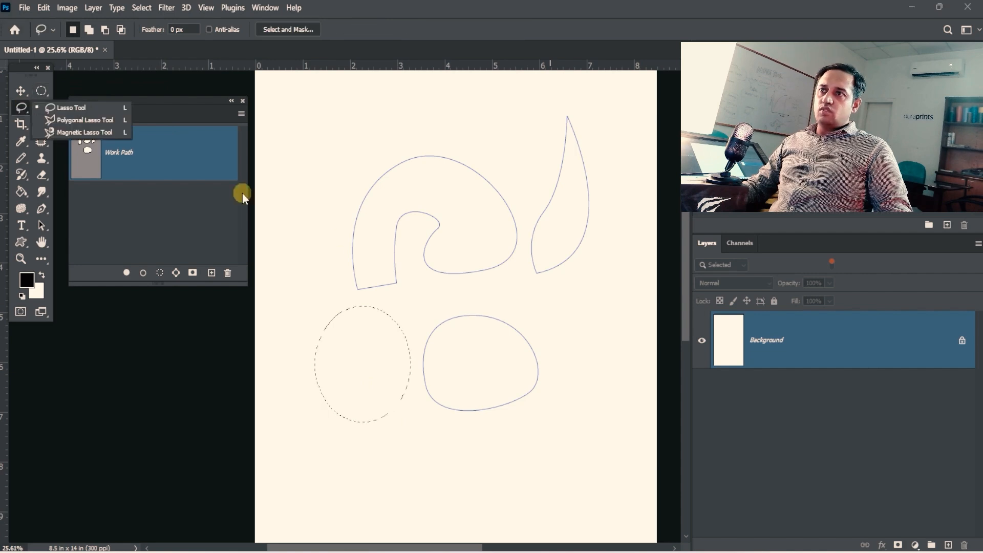
{"action": "left_click", "coordinate": [423, 342]}
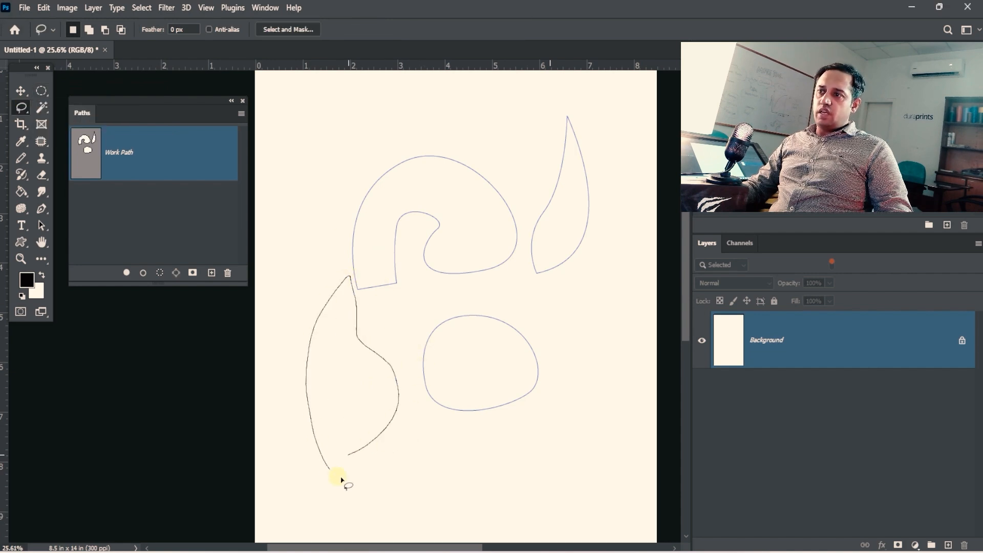
{"action": "left_click_drag", "start_coordinate": [341, 480], "coordinate": [365, 468]}
{"action": "left_click_drag", "start_coordinate": [422, 381], "coordinate": [366, 325]}
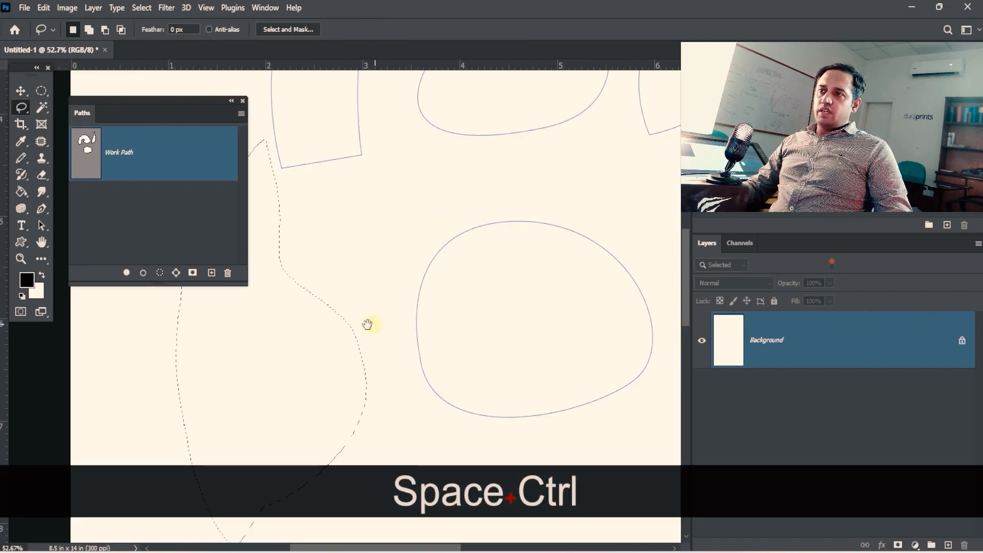
Hide and reshow the selection and path outlines together, and deselect the lassoed area.
{"action": "right_click", "coordinate": [28, 107]}
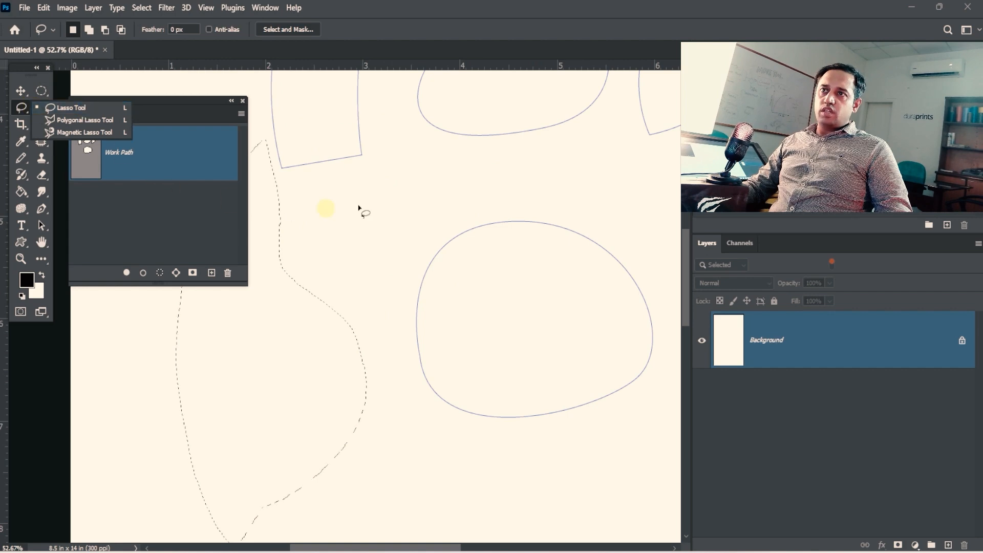
{"action": "left_click", "coordinate": [444, 20]}
{"action": "mouse_move", "coordinate": [454, 297]}
{"action": "left_mouse_down"}
{"action": "mouse_move", "coordinate": [419, 289]}
{"action": "mouse_move", "coordinate": [450, 274]}
{"action": "left_mouse_up"}
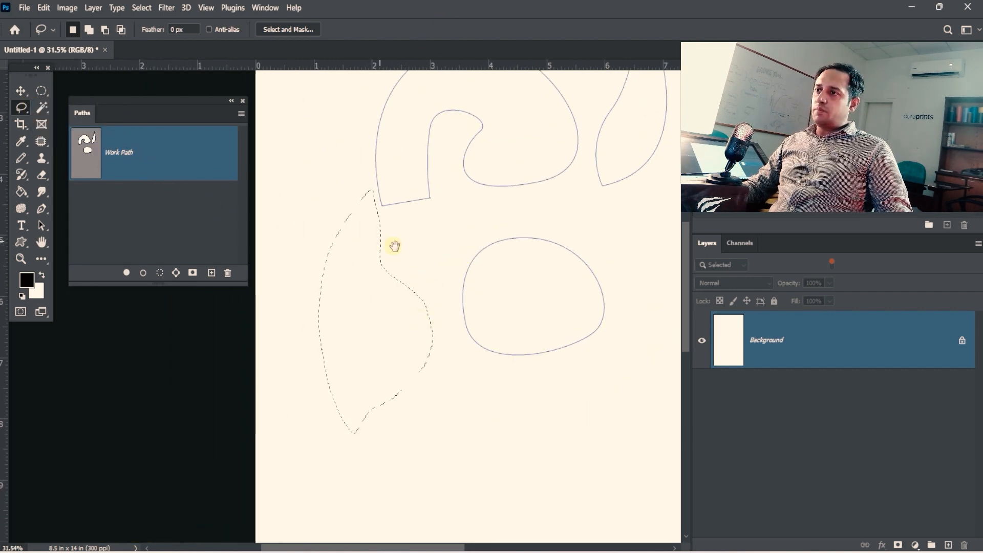
{"action": "left_click_drag", "start_coordinate": [395, 246], "coordinate": [370, 313]}
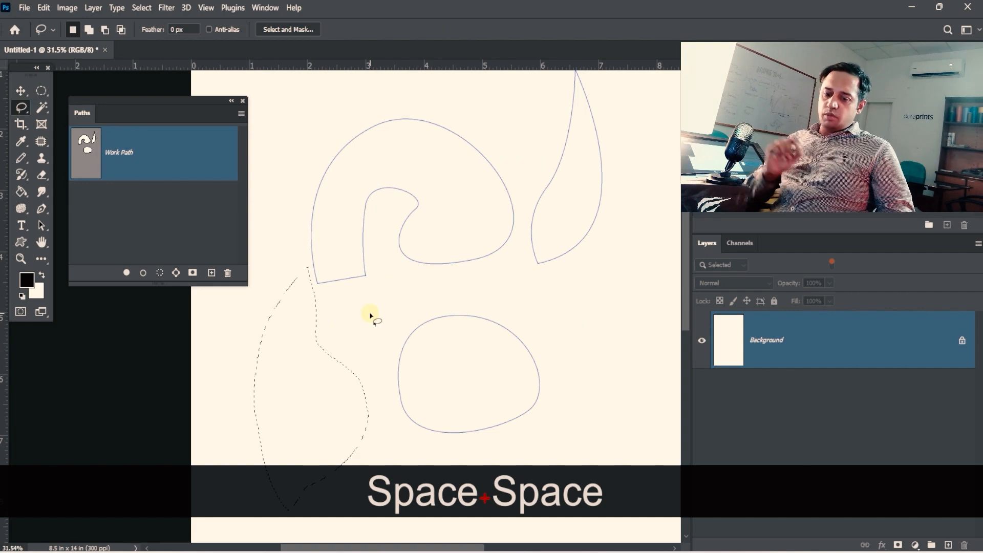
{"action": "key", "text": "ctrl+h"}
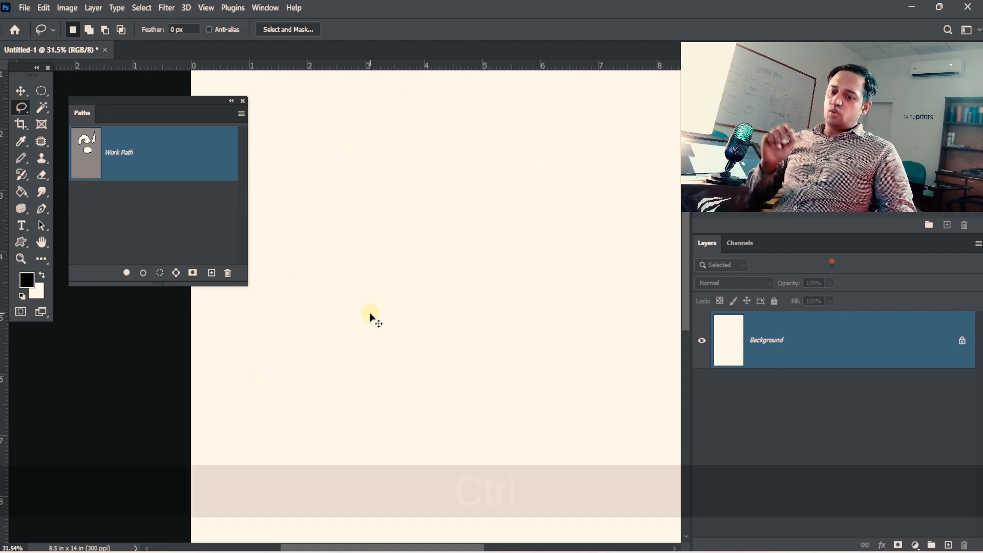
{"action": "key", "text": "ctrl+h"}
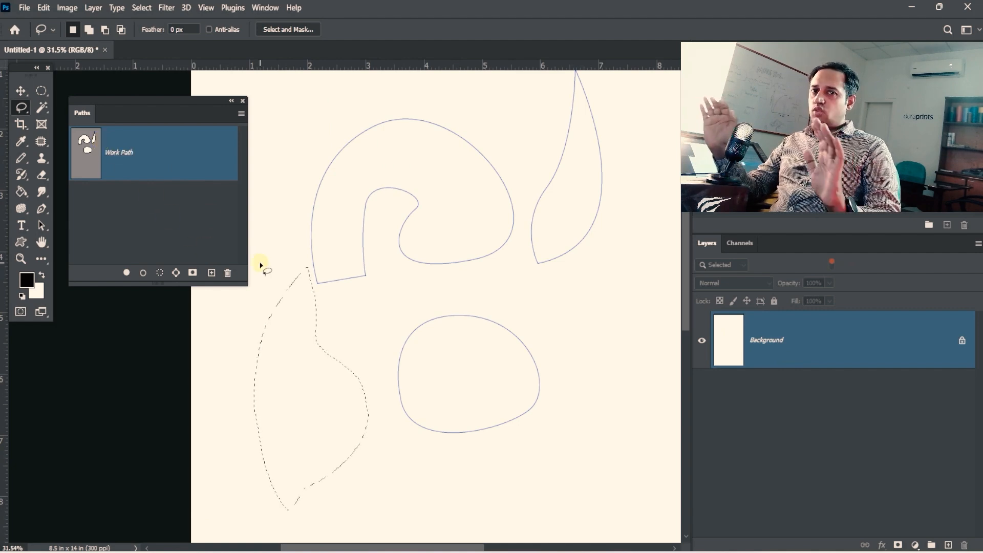
{"action": "key", "text": "ctrl"}
{"action": "key", "text": "ctrl+d"}
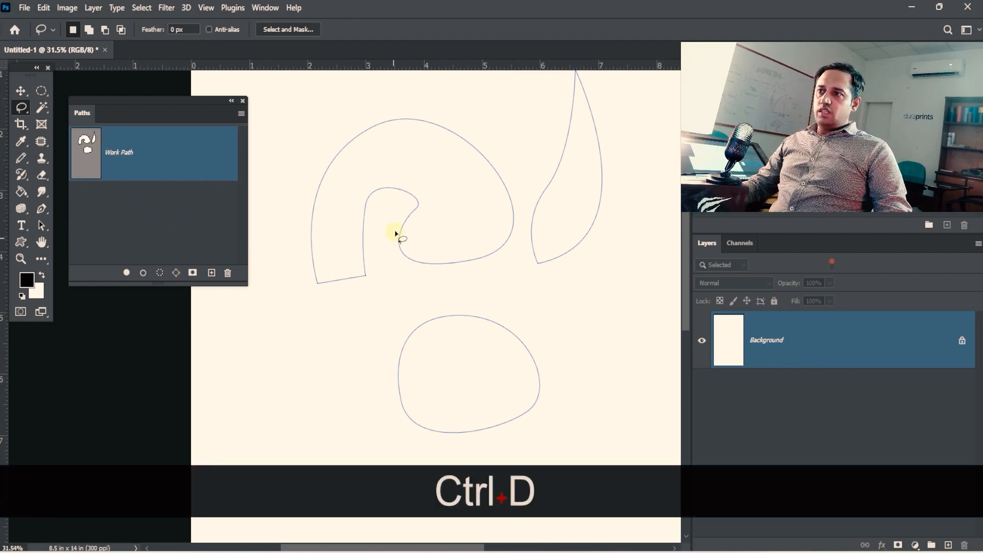
Switch to the Brush tool and set the foreground colour to dark red.
{"action": "right_click", "coordinate": [19, 160]}
{"action": "left_click", "coordinate": [62, 159]}
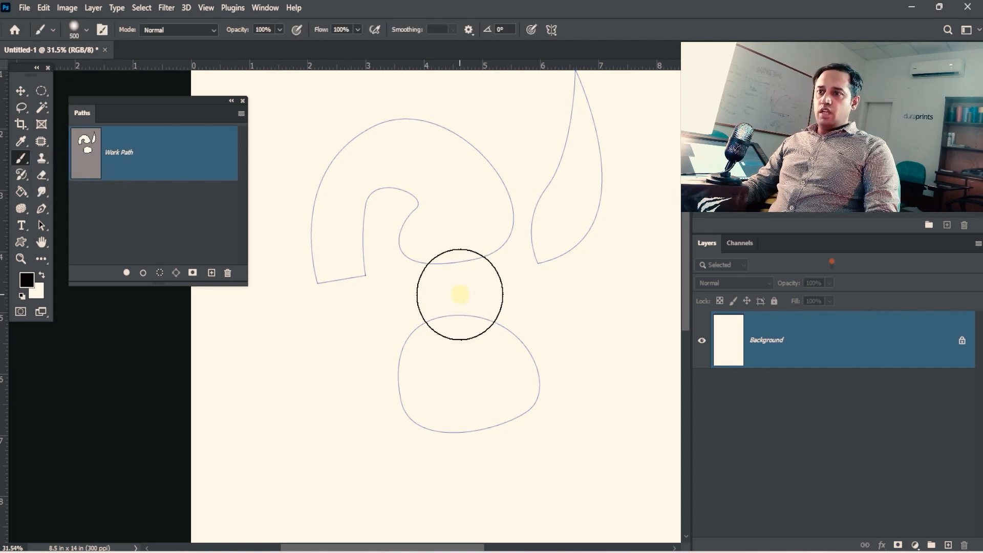
{"action": "key", "text": "bracketleft"}
{"action": "key", "text": "bracketleft"}
{"action": "key", "text": "bracketleft"}
{"action": "left_click", "coordinate": [27, 280]}
{"action": "left_click", "coordinate": [496, 294]}
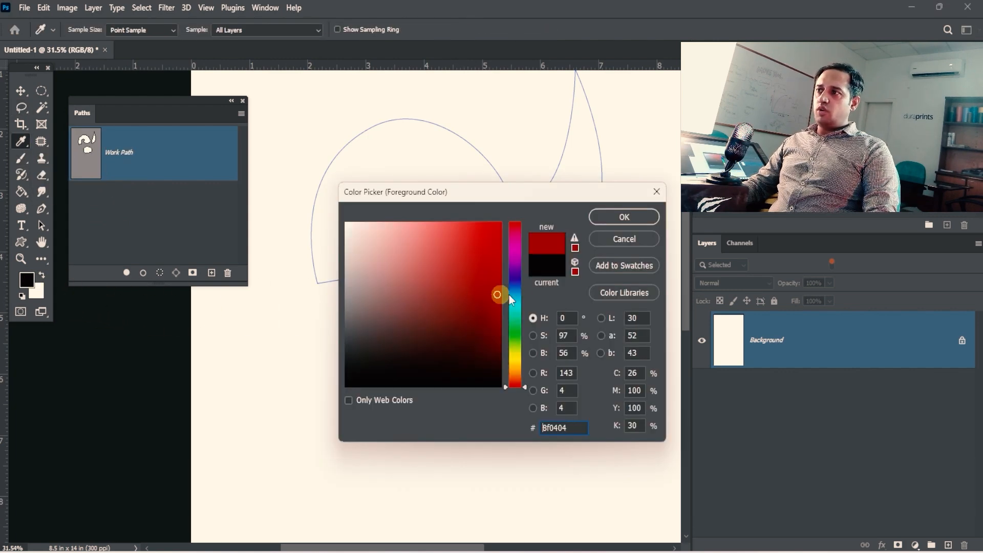
{"action": "left_click", "coordinate": [631, 218]}
Paint a broad diagonal red stroke across the subpaths on the Background layer with a soft 600 px brush.
{"action": "key", "text": "bracketright"}
{"action": "key", "text": "bracketright"}
{"action": "key", "text": "bracketright"}
{"action": "key", "text": "bracketright"}
{"action": "mouse_move", "coordinate": [359, 123]}
{"action": "left_mouse_down"}
{"action": "mouse_move", "coordinate": [461, 353]}
{"action": "mouse_move", "coordinate": [571, 388]}
{"action": "mouse_move", "coordinate": [520, 345]}
{"action": "left_mouse_up"}
{"action": "key", "text": "space"}
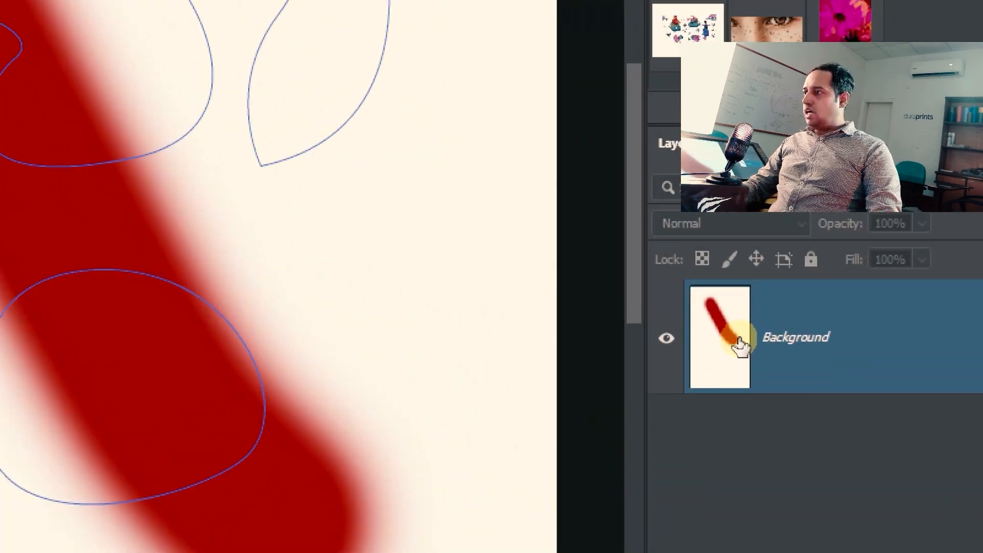
{"action": "key", "text": "4"}
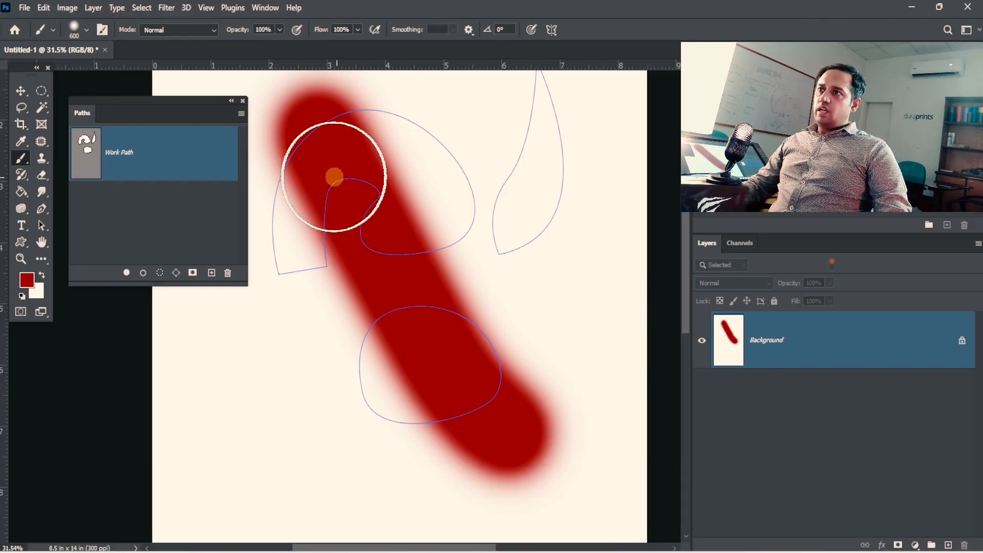
Toggle the path outlines off and on over the painted stroke to compare them with painted pixels.
{"action": "key", "text": "ctrl+h"}
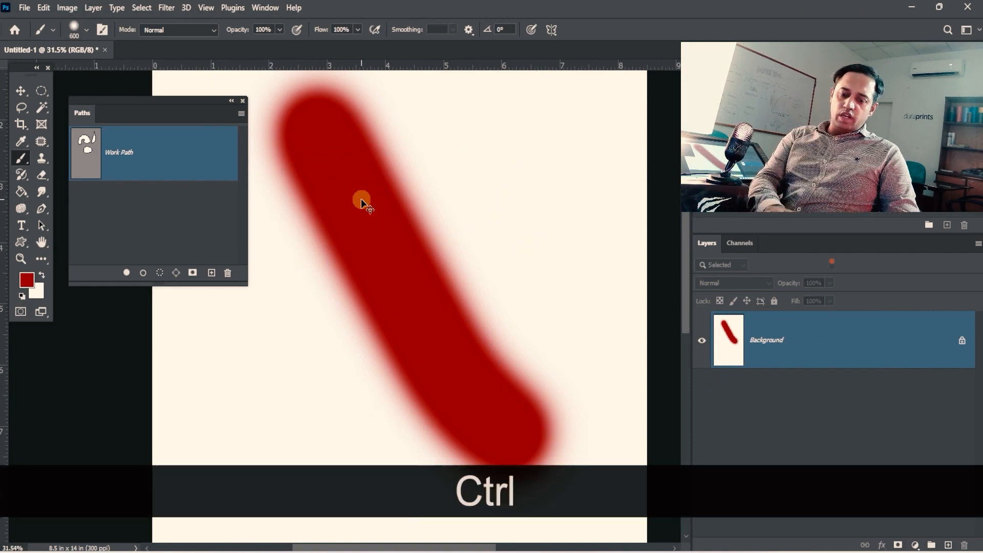
{"action": "key", "text": "ctrl+h"}
{"action": "key", "text": "ctrl+h"}
{"action": "key", "text": "ctrl+h"}
{"action": "key", "text": "ctrl+h"}
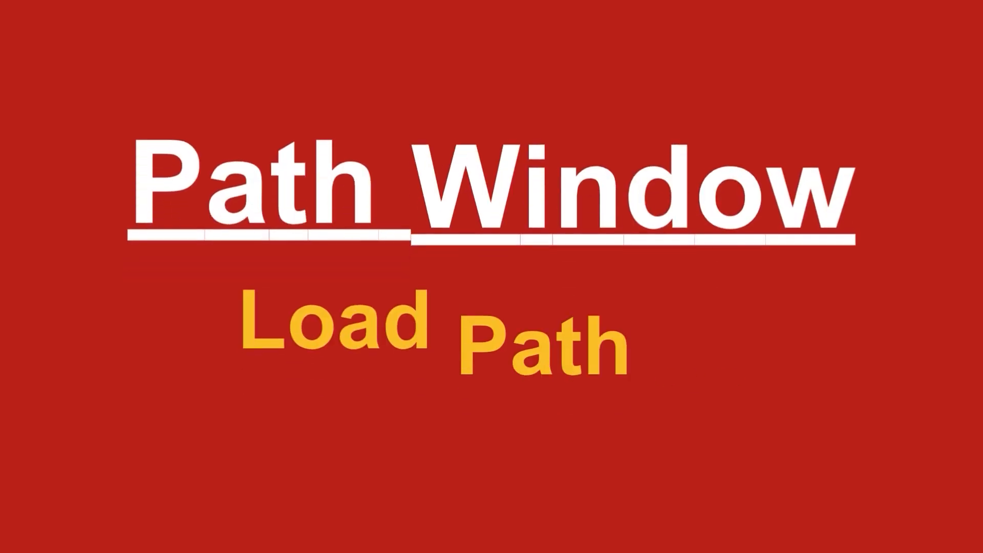
{"action": "key", "text": "ctrl"}
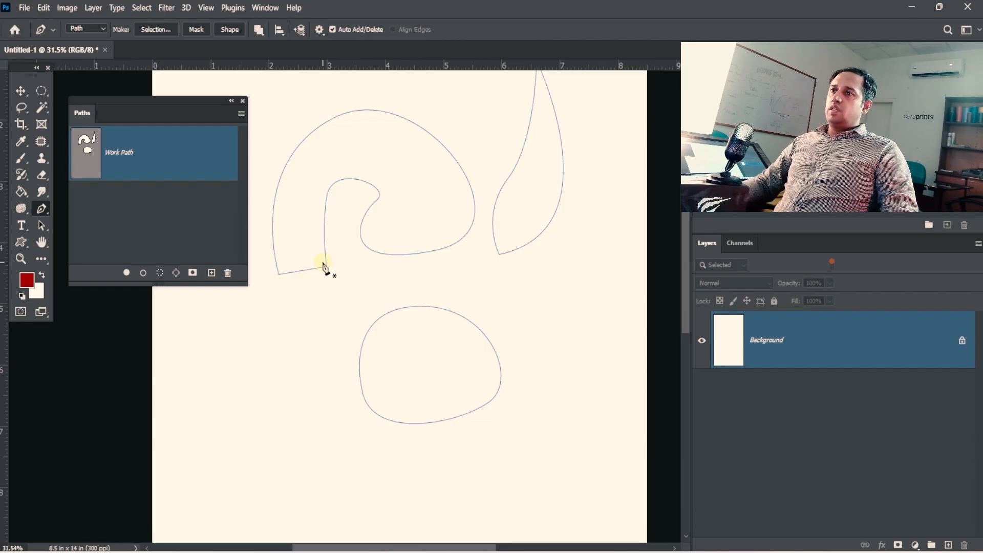
Convert the Work Path into a new selection with a feather radius of 0 pixels and no anti-aliasing.
{"action": "key", "text": "space"}
{"action": "left_click_drag", "start_coordinate": [398, 270], "coordinate": [386, 361]}
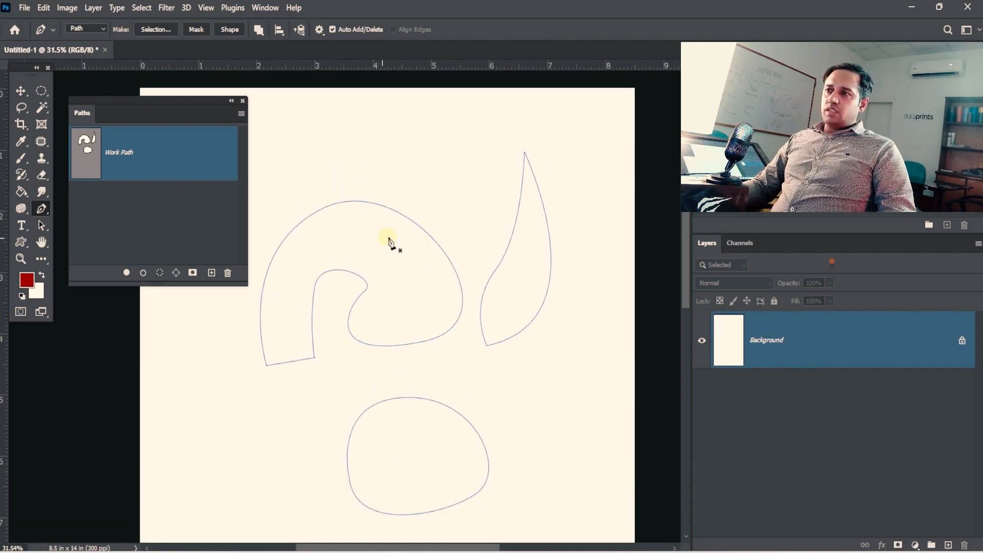
{"action": "right_click", "coordinate": [422, 179]}
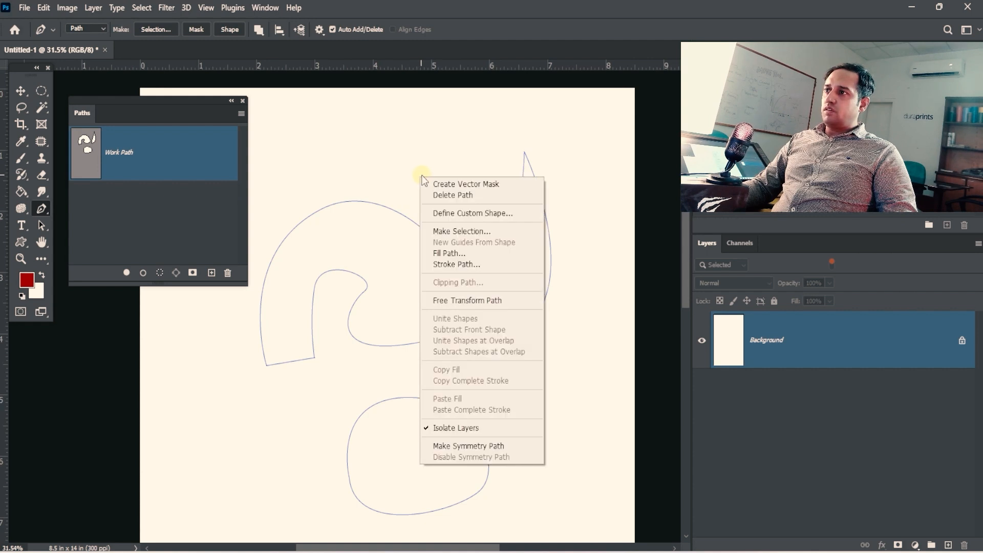
{"action": "left_click", "coordinate": [462, 231]}
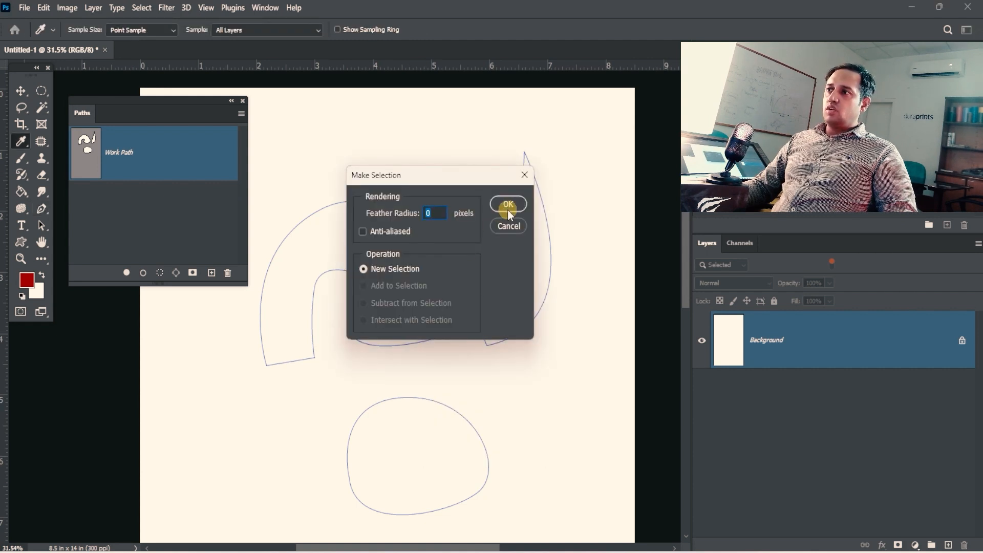
{"action": "left_click", "coordinate": [498, 208]}
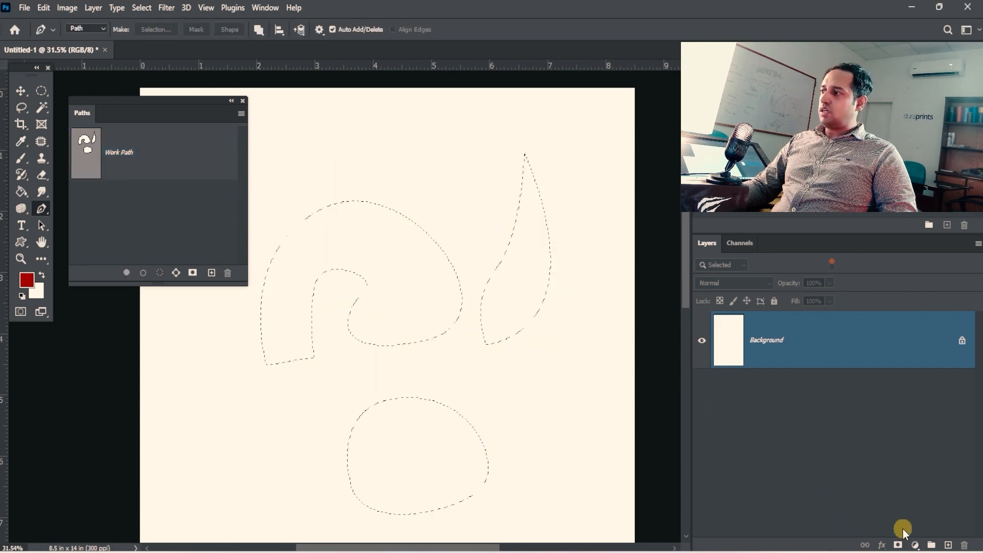
Fill the selection with the dark red foreground colour on the Background layer, and undo both the fill and the selection.
{"action": "key", "text": "alt+BackSpace"}
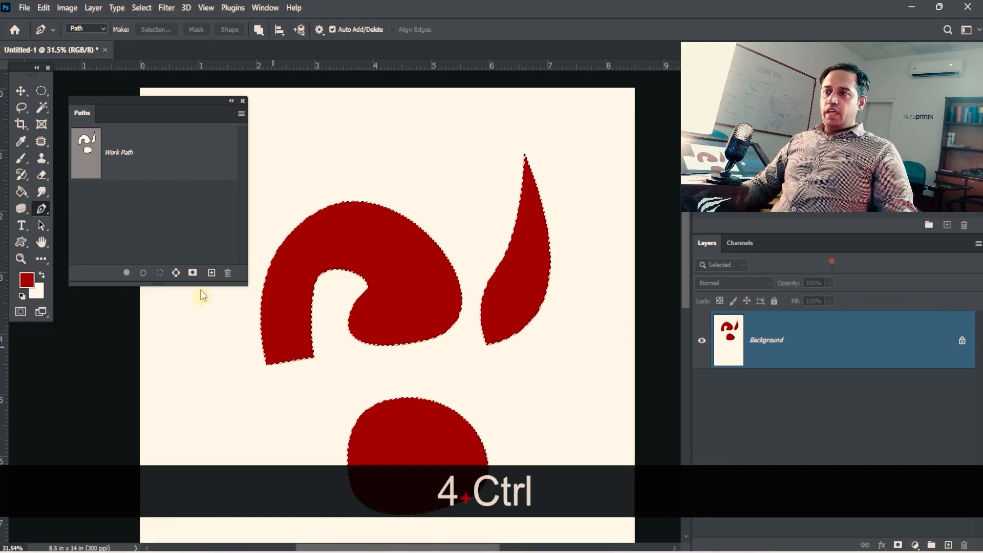
{"action": "key", "text": "ctrl+z"}
{"action": "key", "text": "ctrl+z"}
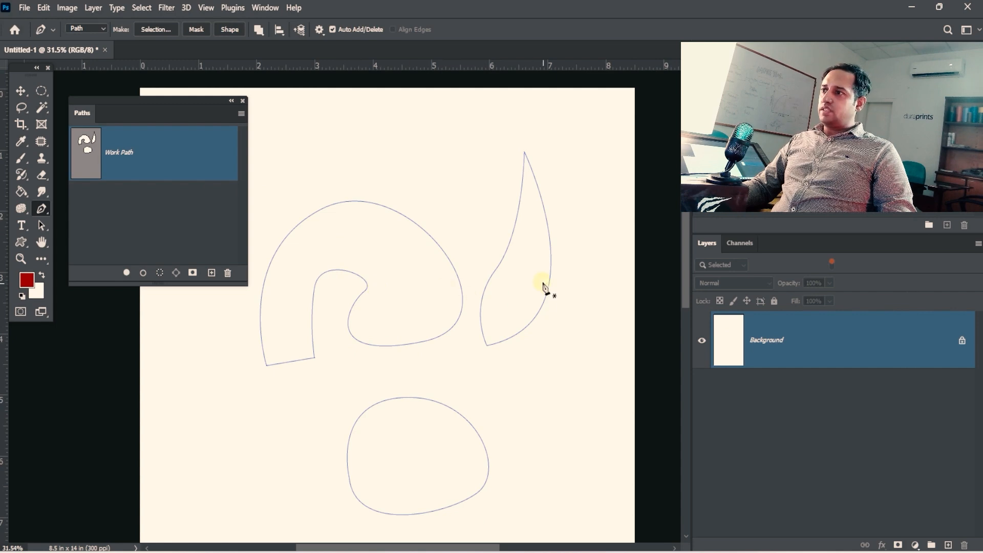
Select anchor points across the subpaths, load the path as a selection from the Paths panel, and undo that selection.
{"action": "left_click_drag", "start_coordinate": [584, 247], "coordinate": [377, 416]}
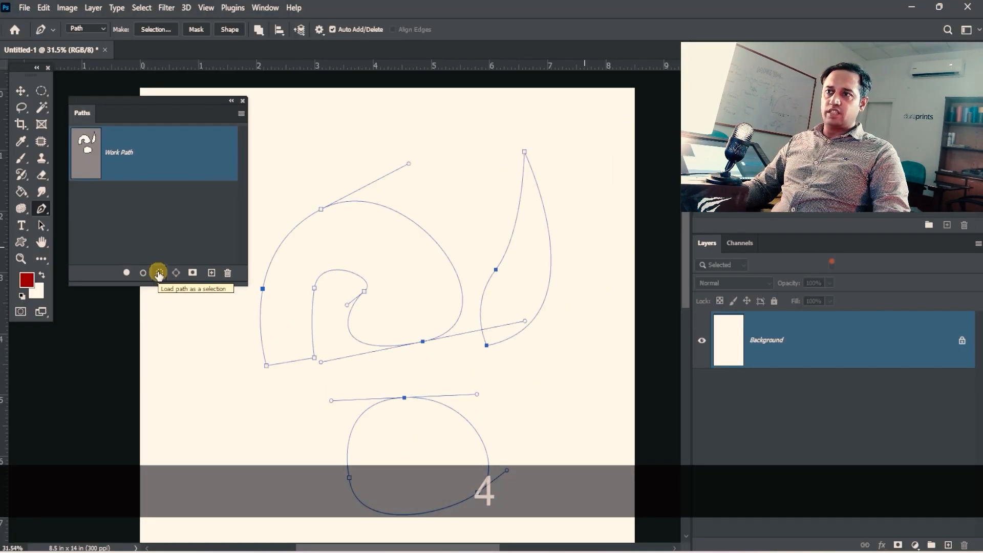
{"action": "left_click", "coordinate": [160, 268]}
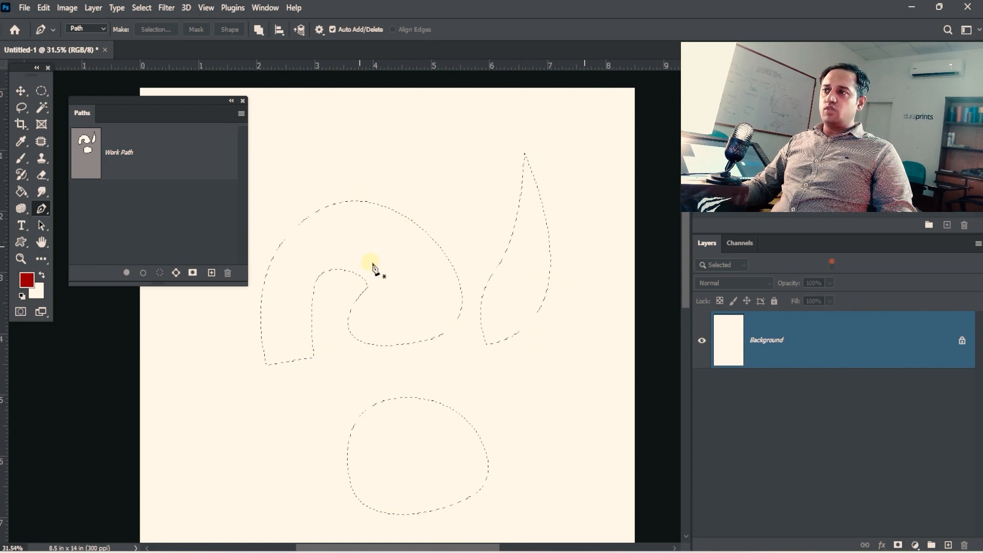
{"action": "right_click", "coordinate": [444, 213]}
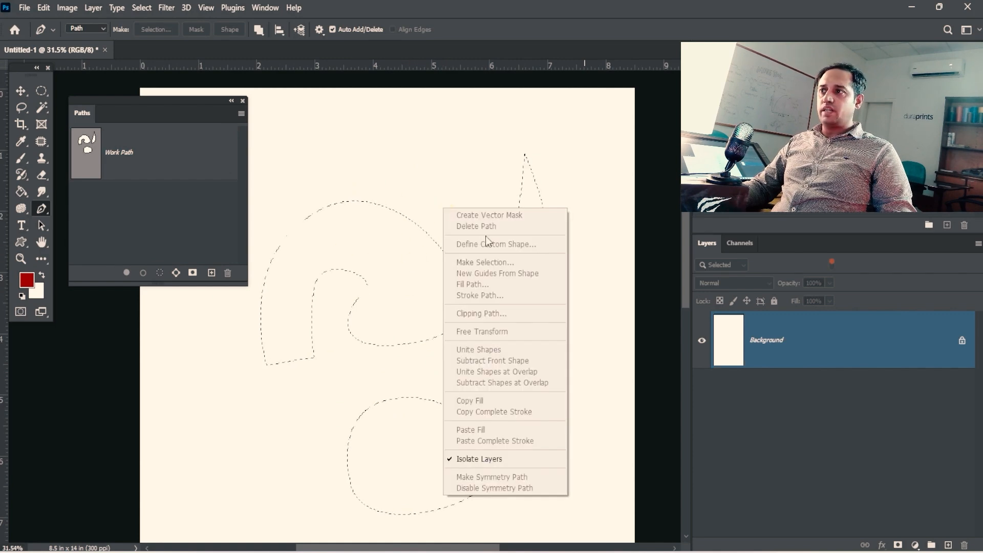
{"action": "left_click", "coordinate": [461, 45]}
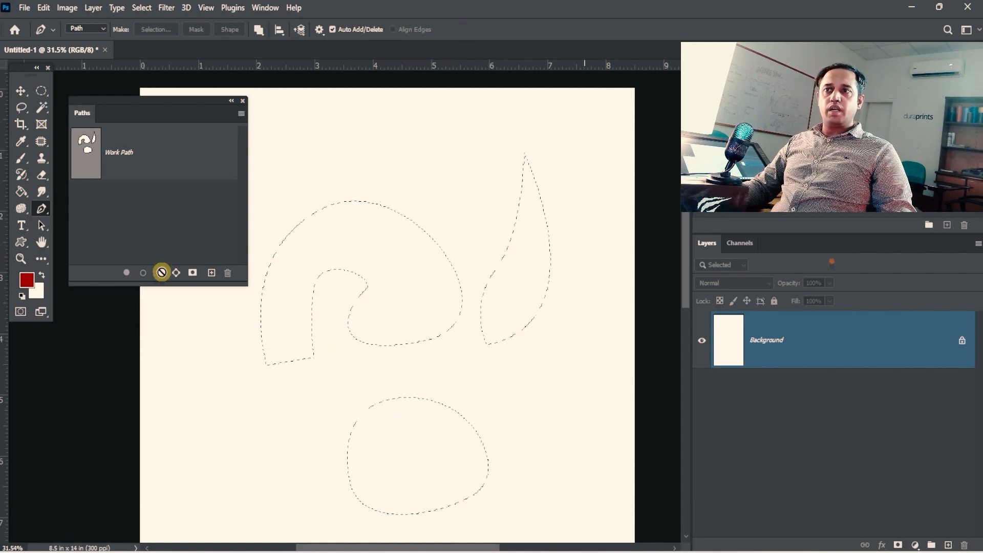
{"action": "key", "text": "ctrl+z"}
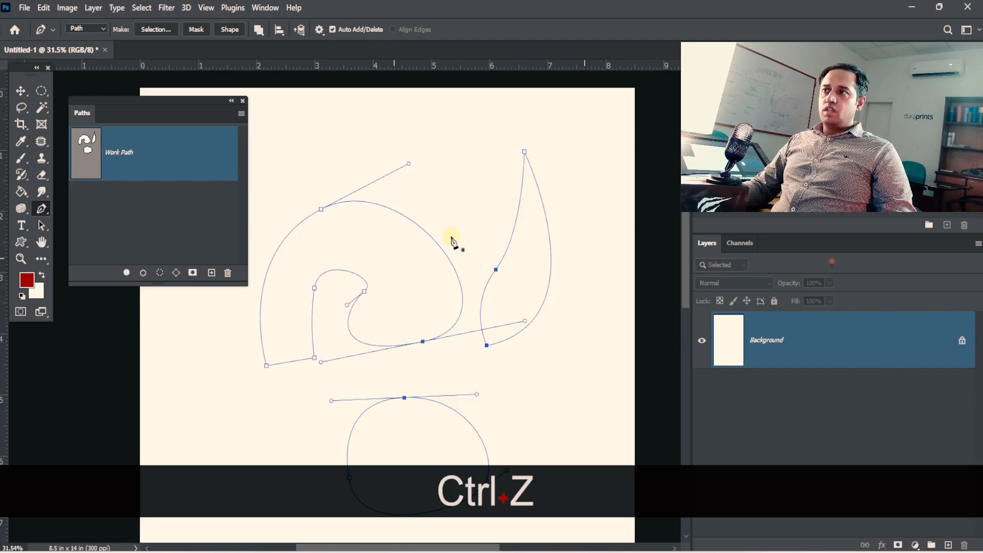
Clear the anchor point selection and select all three subpaths of the Work Path together.
{"action": "left_click", "coordinate": [380, 279], "text": "ctrl"}
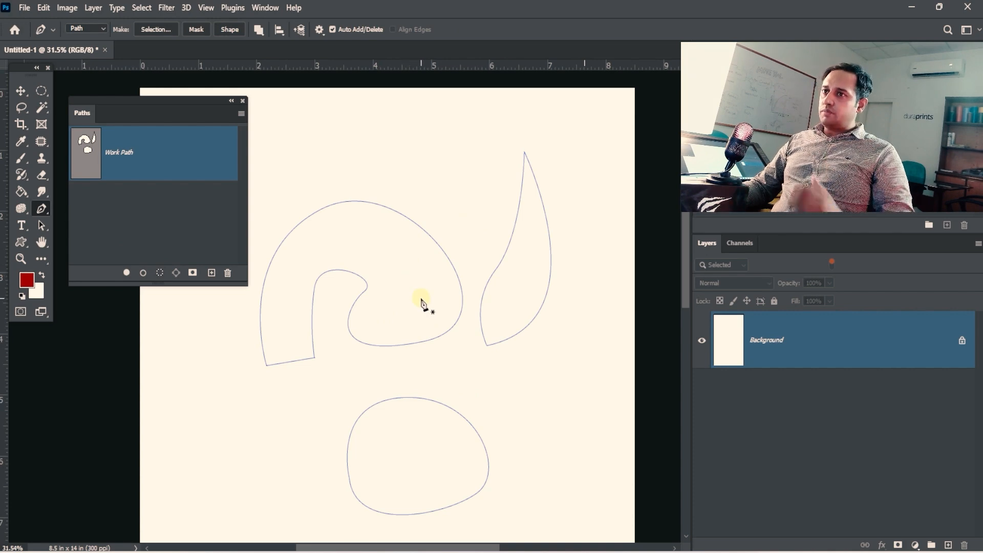
{"action": "left_click_drag", "start_coordinate": [504, 271], "coordinate": [399, 409], "text": "ctrl"}
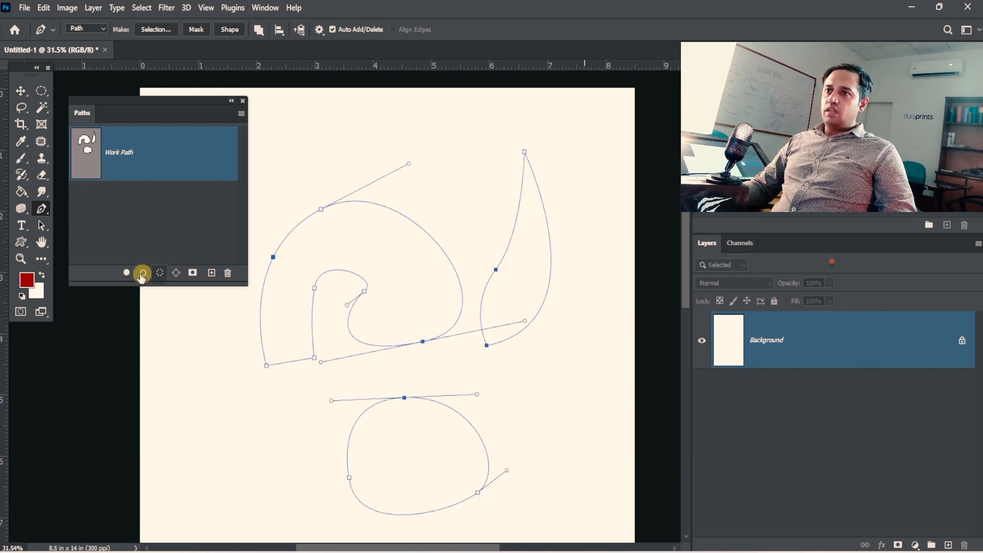
{"action": "left_click", "coordinate": [515, 368], "text": "ctrl"}
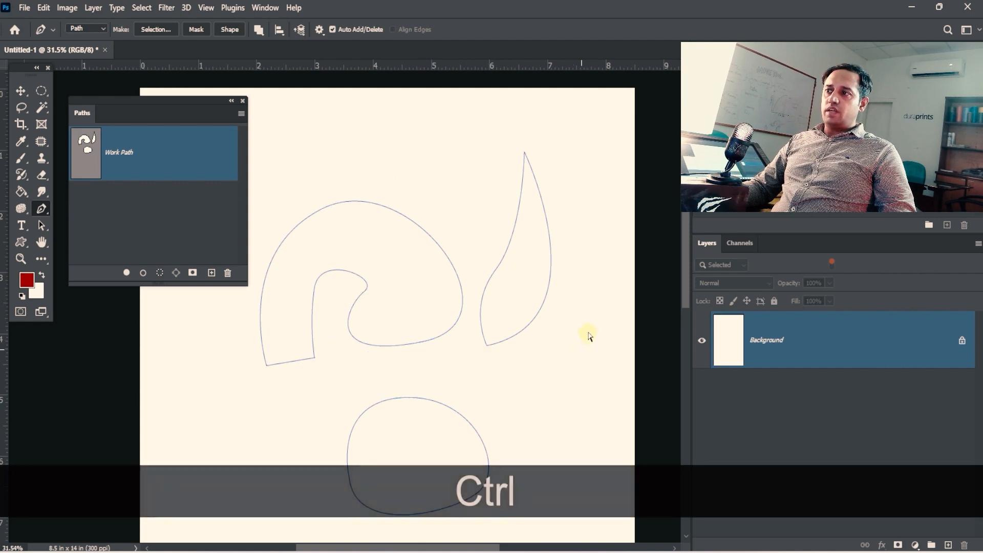
{"action": "left_click", "coordinate": [482, 318], "text": "ctrl"}
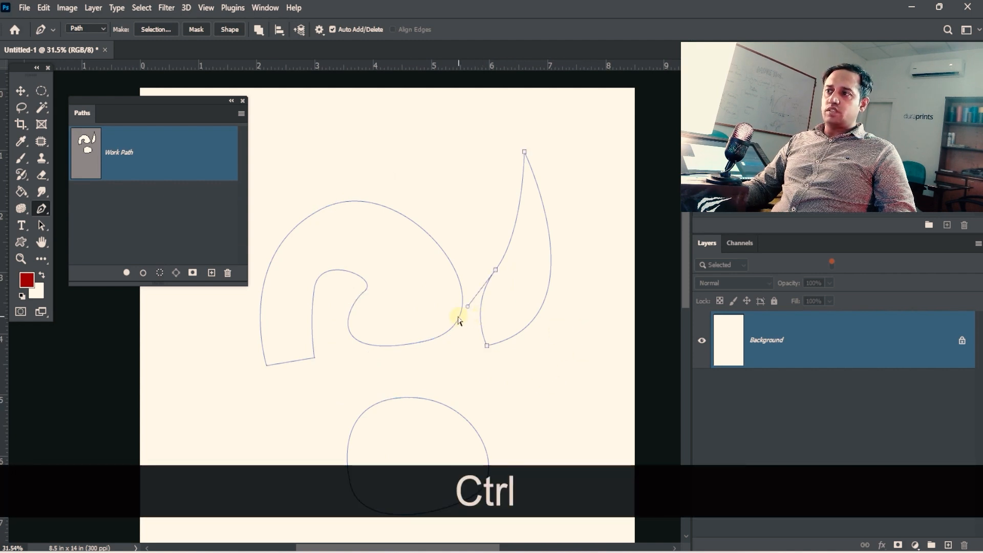
{"action": "left_click", "coordinate": [458, 319], "text": "ctrl+shift"}
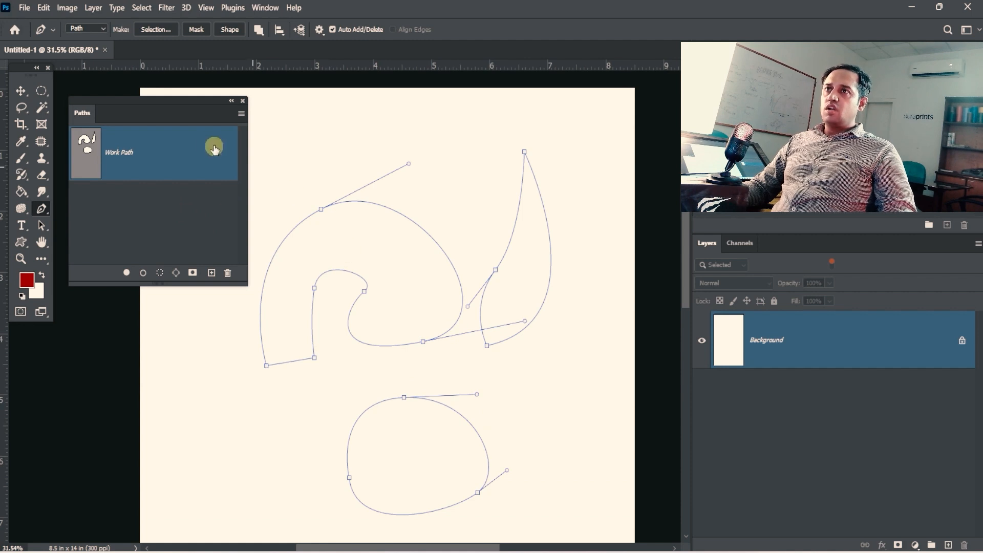
{"action": "left_click", "coordinate": [395, 211]}
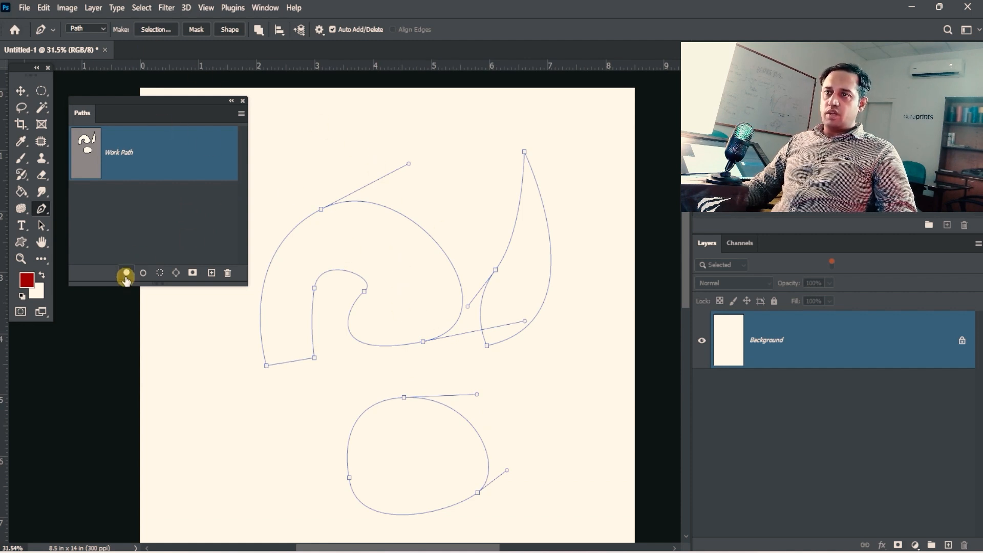
Fill the three selected subpaths with the dark red foreground colour directly from the path.
{"action": "right_click", "coordinate": [440, 147]}
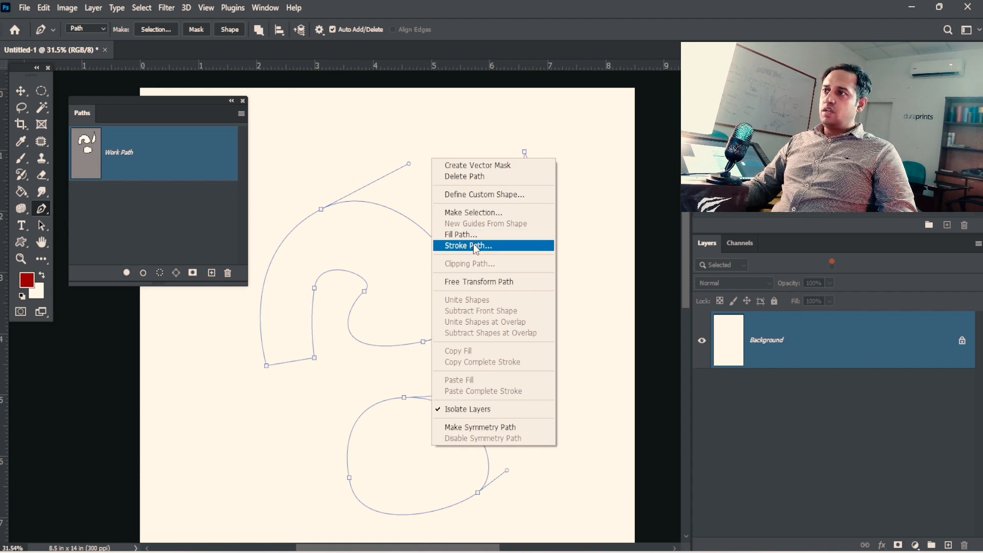
{"action": "left_click", "coordinate": [127, 275]}
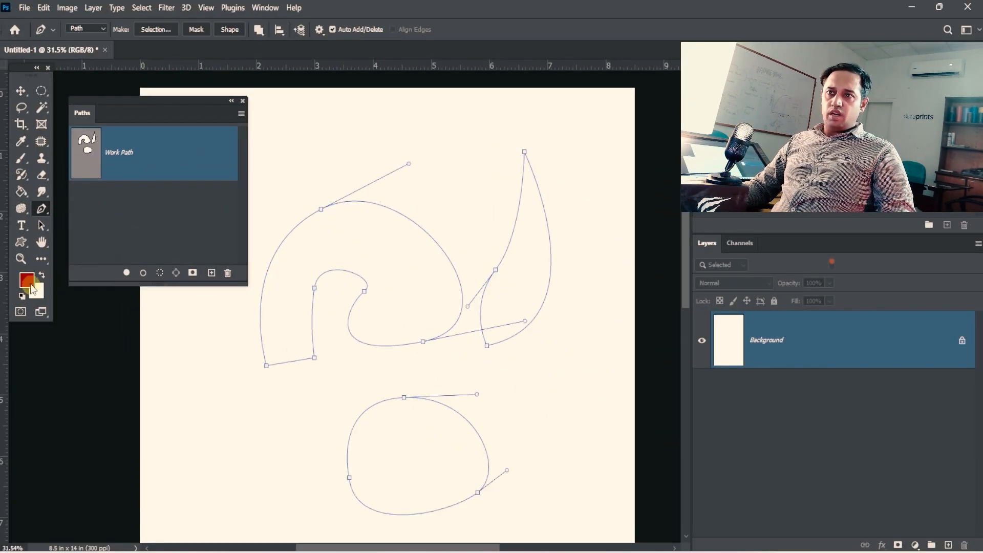
{"action": "left_click", "coordinate": [127, 273]}
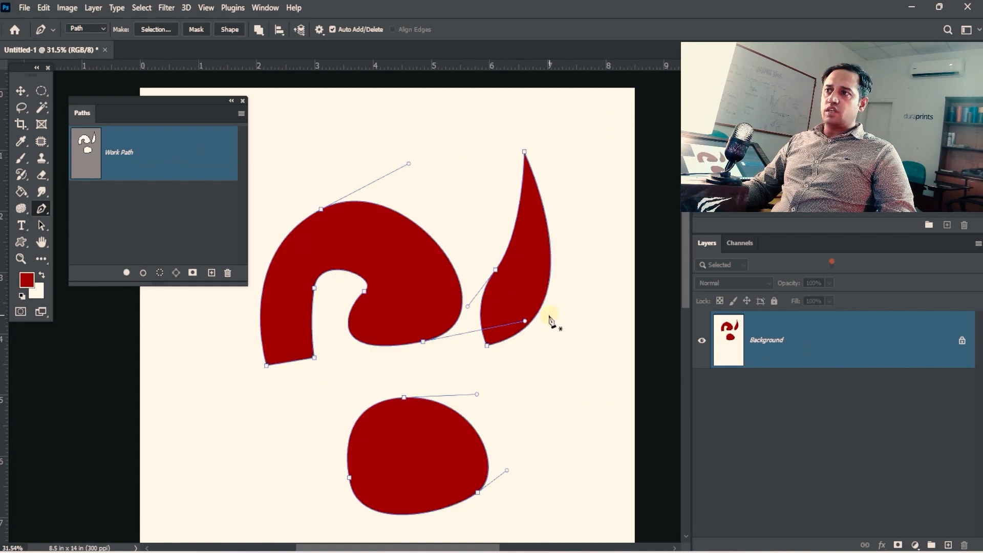
Examine the edges of the red fill along the path outline at high magnification.
{"action": "left_click", "coordinate": [430, 285], "text": "ctrl"}
{"action": "left_click", "coordinate": [430, 285], "text": "ctrl"}
{"action": "left_click", "coordinate": [471, 228], "text": "ctrl"}
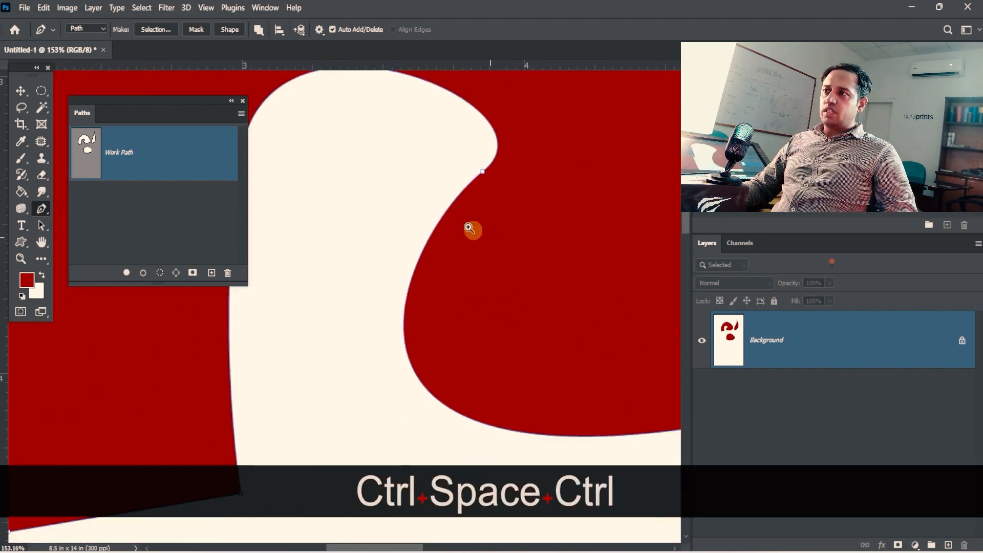
{"action": "left_click", "coordinate": [531, 149], "text": "ctrl"}
{"action": "left_click", "coordinate": [561, 191], "text": "ctrl"}
{"action": "left_click_drag", "start_coordinate": [561, 191], "coordinate": [347, 289]}
{"action": "left_click_drag", "start_coordinate": [474, 313], "coordinate": [417, 305]}
{"action": "left_click_drag", "start_coordinate": [558, 310], "coordinate": [326, 310]}
{"action": "left_click_drag", "start_coordinate": [401, 305], "coordinate": [499, 286]}
Undo the red fill of the subpaths.
{"action": "key", "text": "ctrl+z"}
{"action": "left_click_drag", "start_coordinate": [397, 284], "coordinate": [413, 287]}
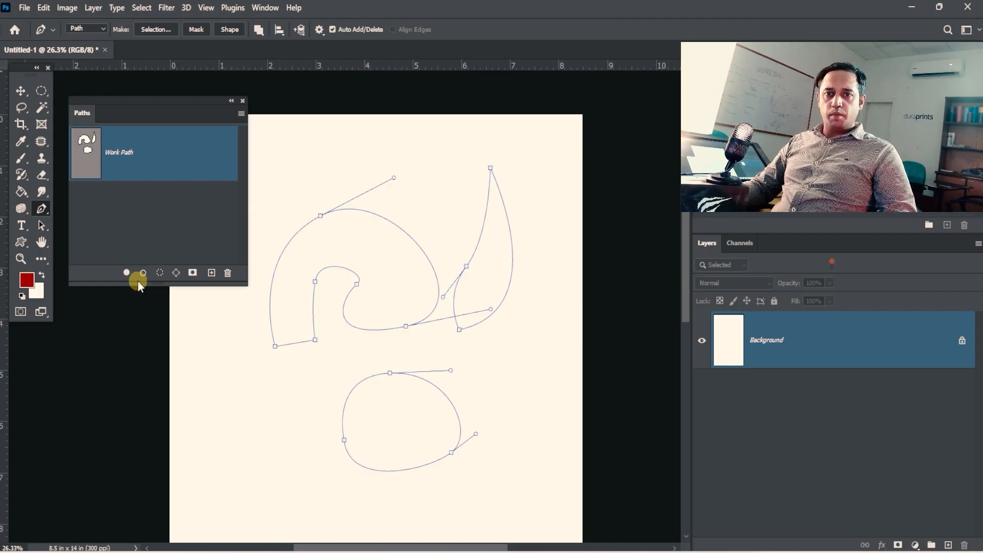
{"action": "left_click_drag", "start_coordinate": [401, 305], "coordinate": [436, 298]}
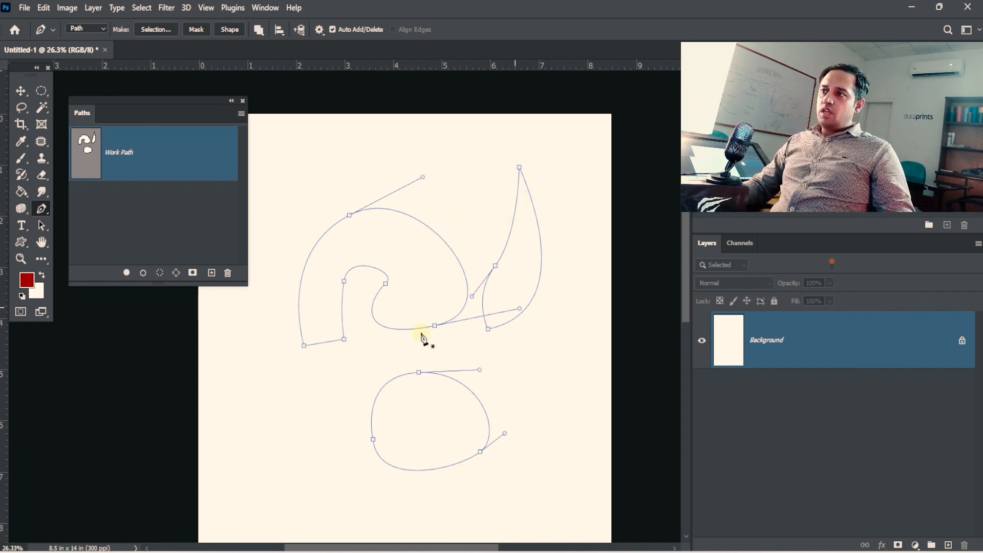
Deselect the subpaths and stroke the Work Path in dark red, undoing the stroke once and reapplying it.
{"action": "left_click", "coordinate": [525, 347], "text": "ctrl"}
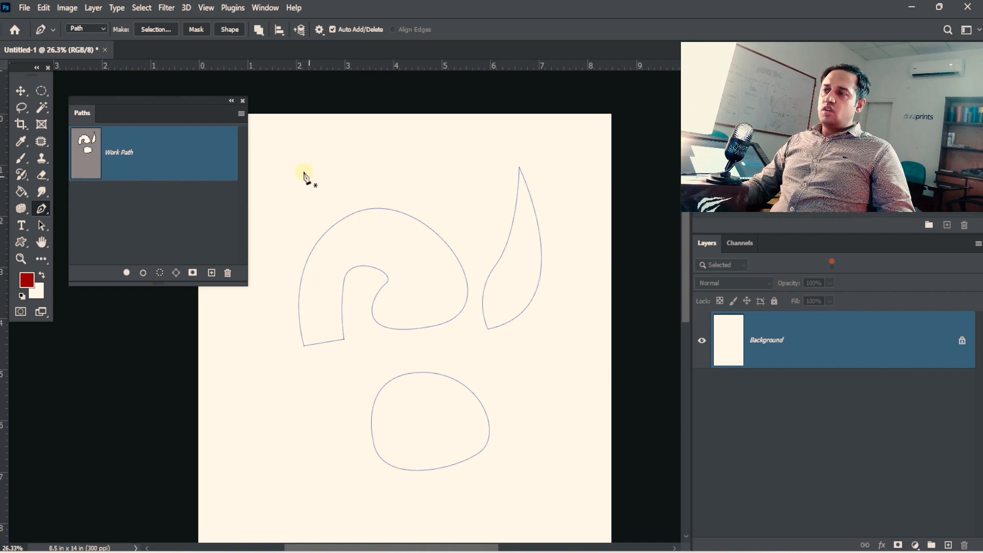
{"action": "left_click", "coordinate": [144, 274]}
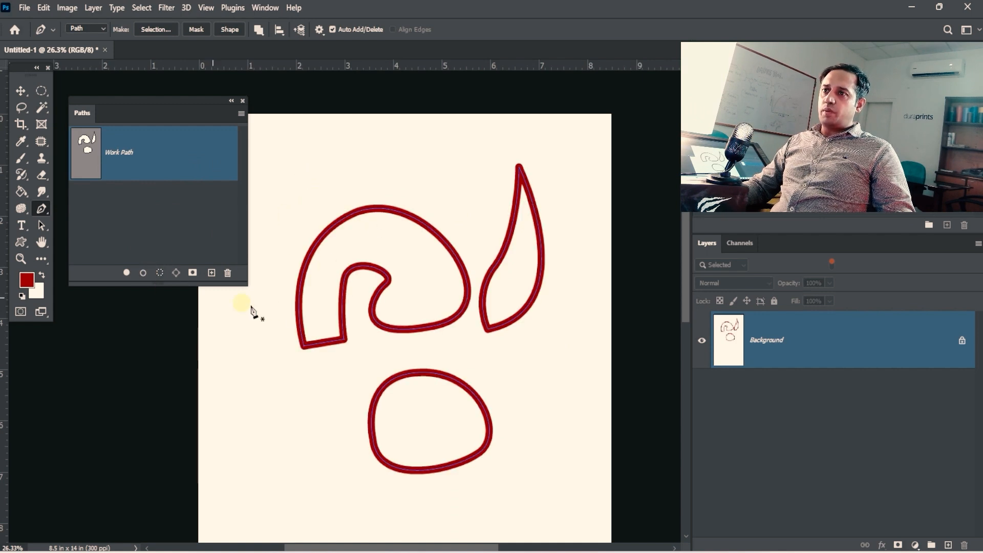
{"action": "key", "text": "ctrl+z"}
{"action": "left_click", "coordinate": [144, 273]}
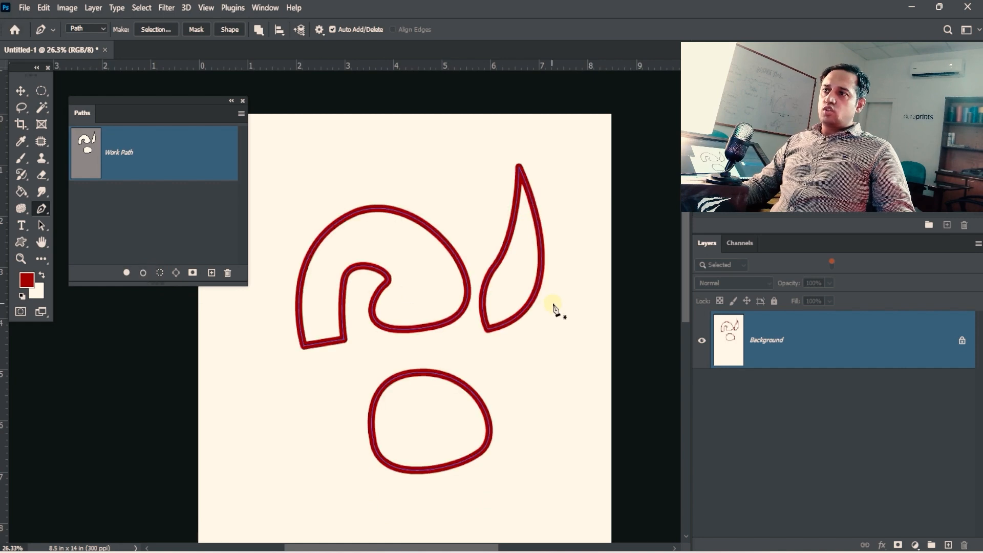
Inspect the red stroke close up along the path outline and undo the stroke.
{"action": "left_click", "coordinate": [486, 284], "text": "ctrl"}
{"action": "left_click_drag", "start_coordinate": [526, 285], "coordinate": [435, 264]}
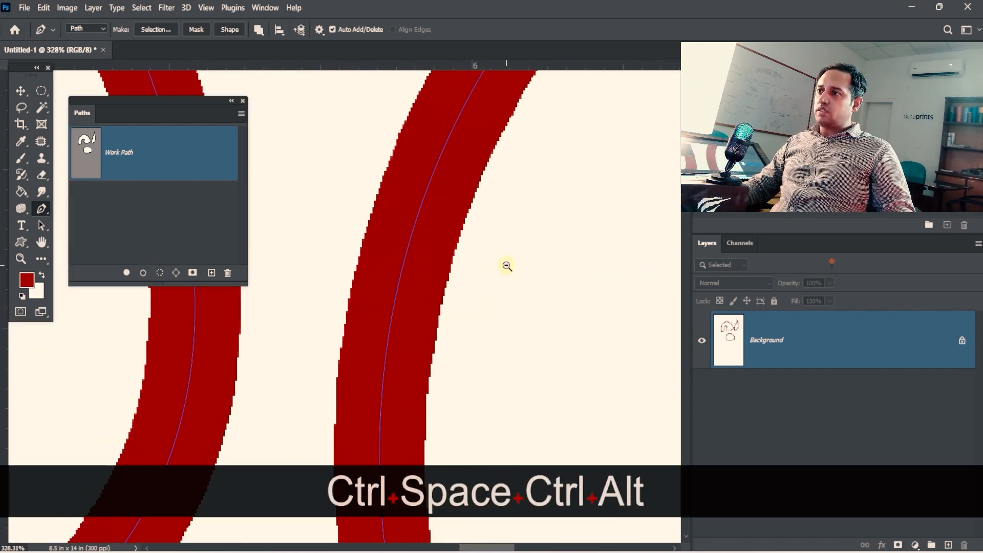
{"action": "left_click", "coordinate": [507, 277], "text": "ctrl+alt"}
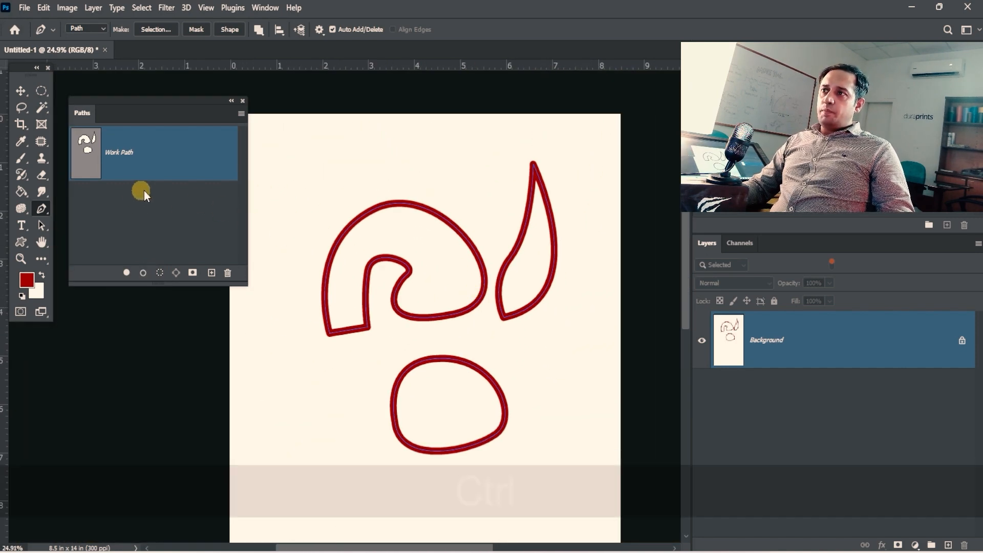
{"action": "key", "text": "ctrl+z"}
Switch to the Pencil tool and reduce its tip size to 30 px.
{"action": "left_click_drag", "start_coordinate": [30, 159], "coordinate": [72, 171]}
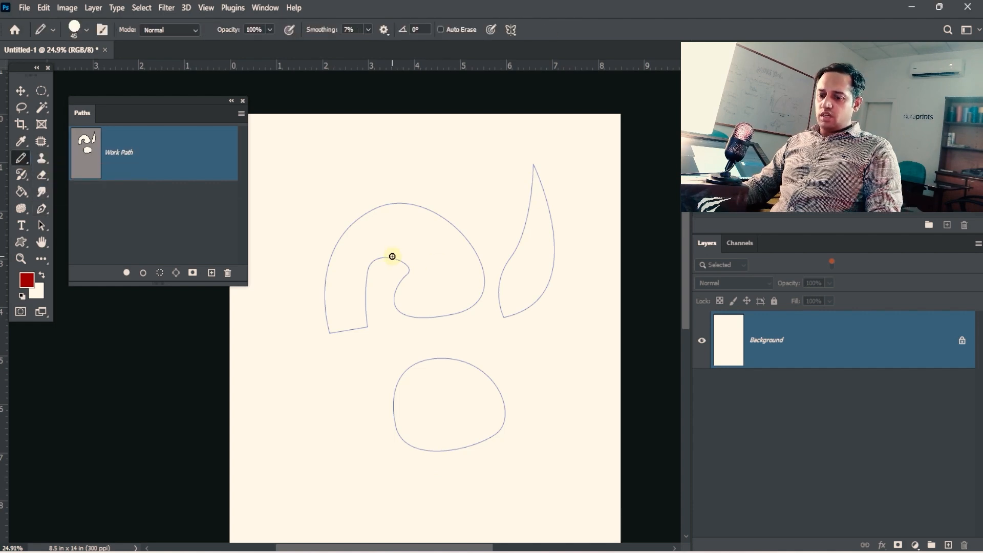
{"action": "key", "text": "bracketleft"}
{"action": "key", "text": "bracketleft"}
{"action": "key", "text": "bracketleft"}
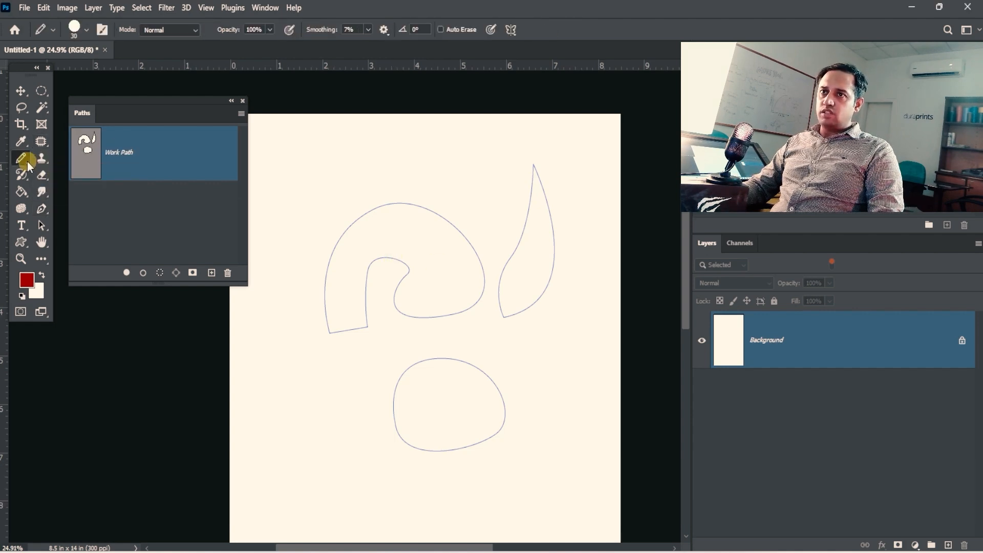
Compare the Pencil tip against the inner curve of the arch subpath and reduce its size to 10 px.
{"action": "key", "text": "ctrl+space"}
{"action": "left_click_drag", "start_coordinate": [395, 264], "coordinate": [502, 258]}
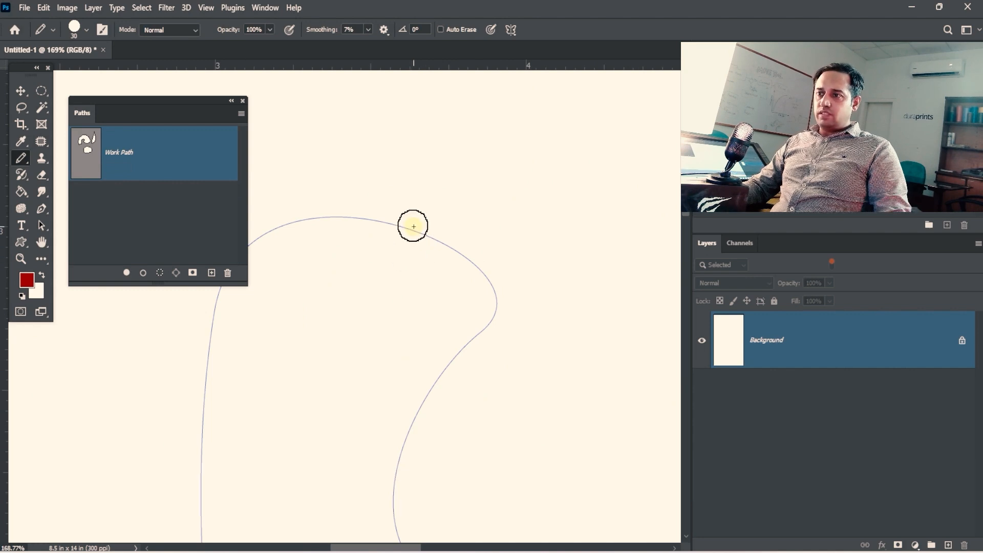
{"action": "key", "text": "bracketleft"}
{"action": "key", "text": "bracketleft"}
{"action": "key", "text": "bracketleft"}
{"action": "key", "text": "bracketleft"}
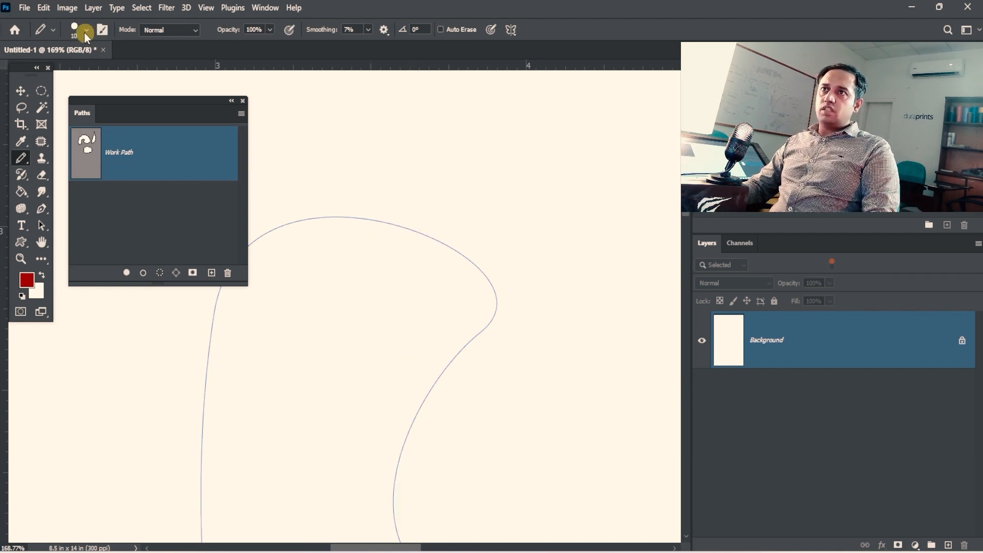
{"action": "left_click", "coordinate": [87, 30]}
{"action": "key", "text": "Return"}
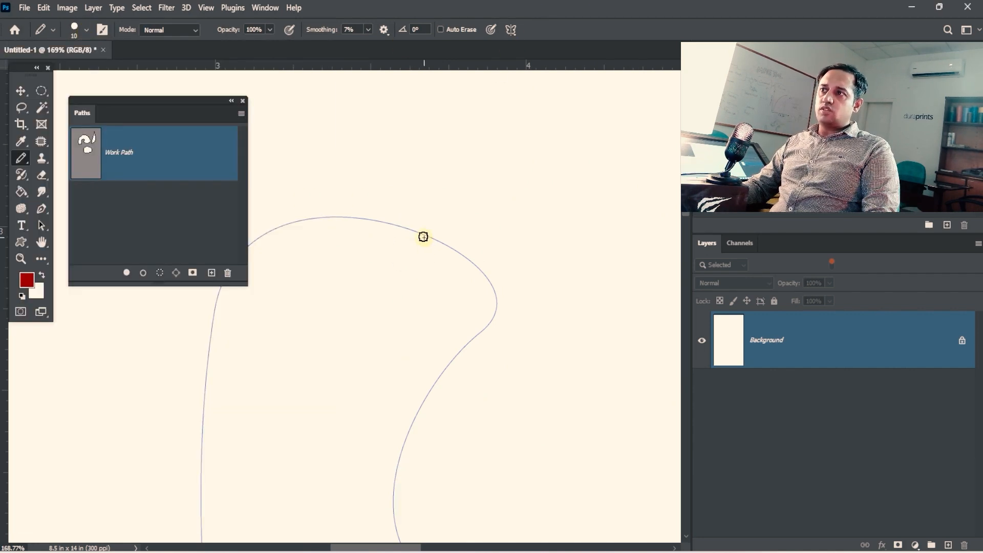
Set the Pencil tip size to 25 px and open the brush preset options.
{"action": "key", "text": "bracketright"}
{"action": "key", "text": "bracketright"}
{"action": "key", "text": "bracketright"}
{"action": "left_click", "coordinate": [87, 30]}
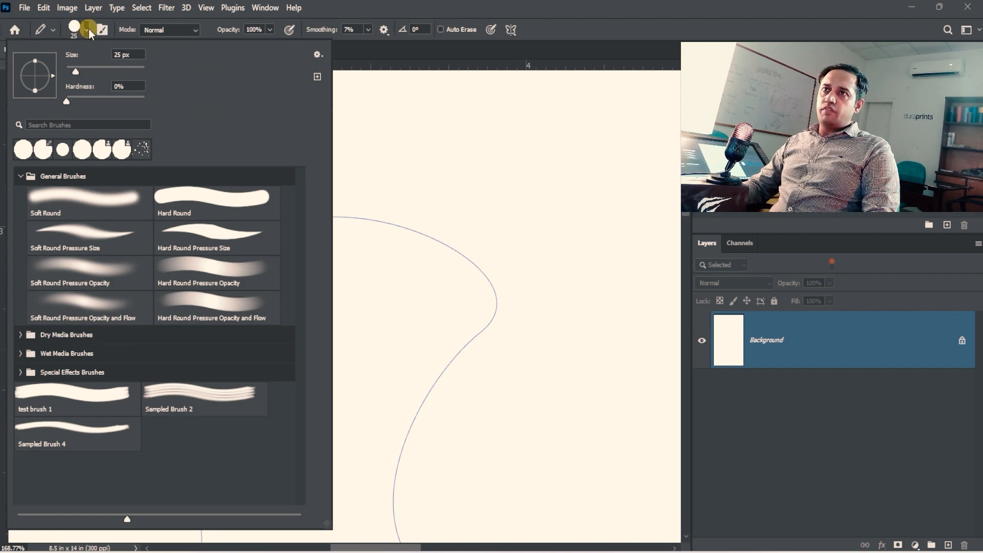
{"action": "key", "text": "ctrl+4"}
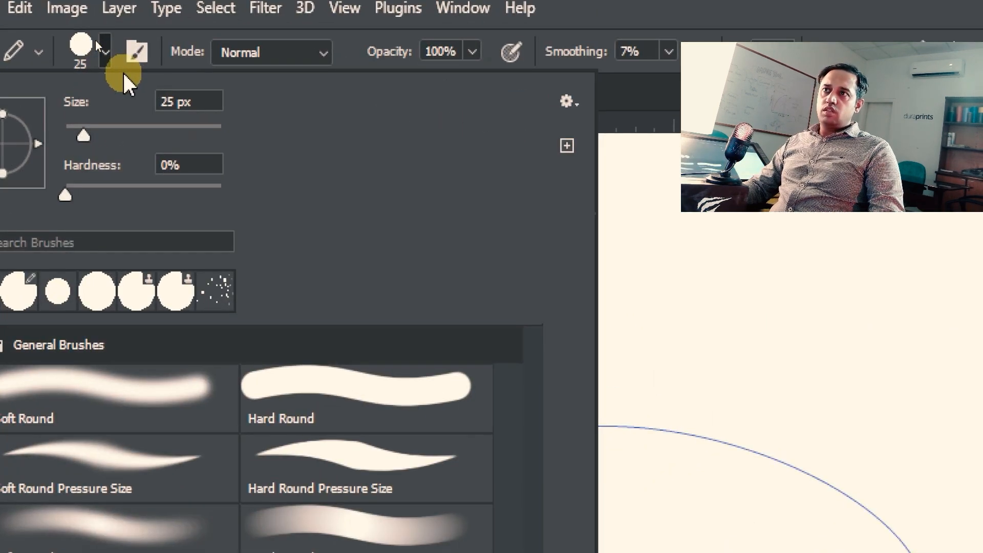
Increase the Pencil tip size to 40 px and check it in the brush preset options.
{"action": "key", "text": "ctrl+4"}
{"action": "key", "text": "Return"}
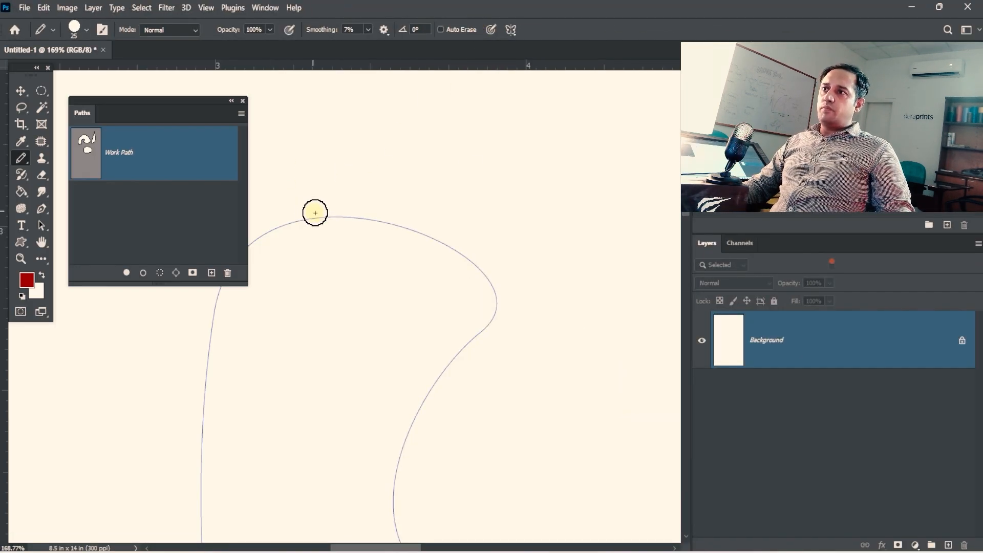
{"action": "left_click_drag", "start_coordinate": [403, 280], "coordinate": [310, 281]}
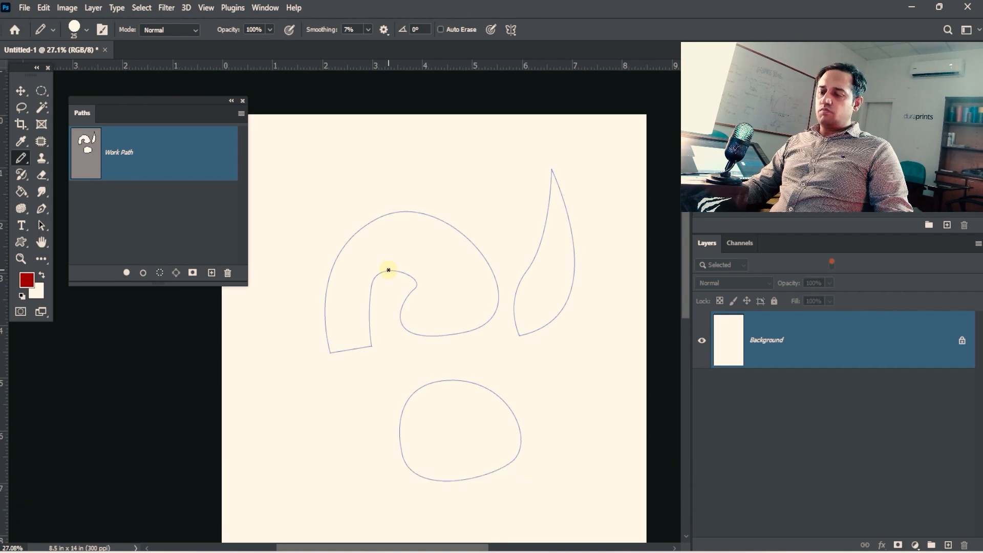
{"action": "key", "text": "bracketright"}
{"action": "key", "text": "bracketright"}
{"action": "key", "text": "bracketright"}
{"action": "left_click", "coordinate": [87, 33]}
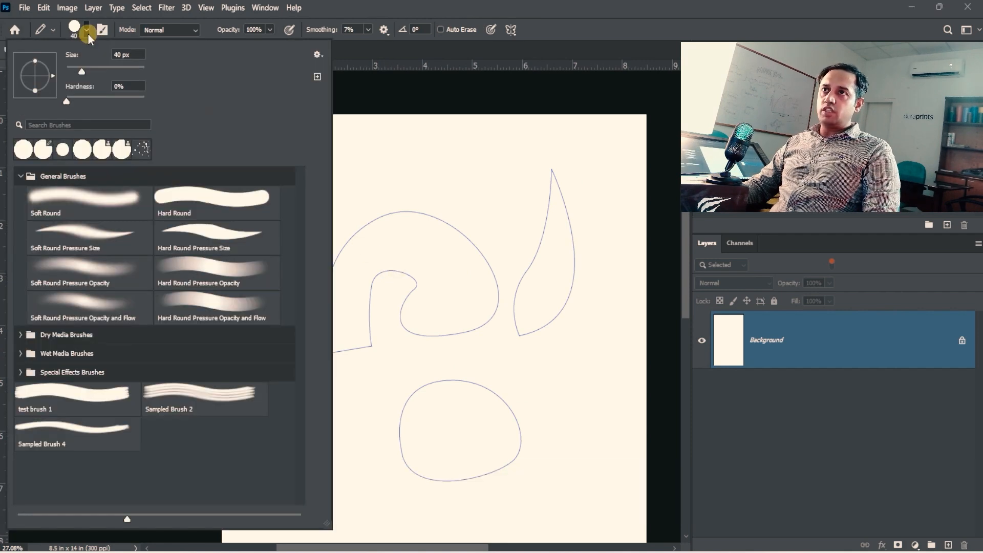
{"action": "left_click", "coordinate": [87, 34]}
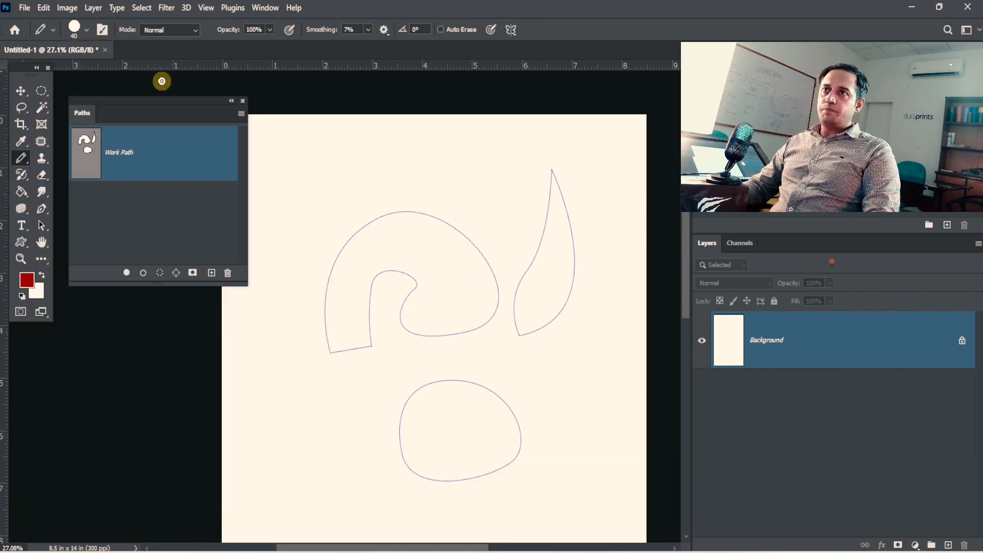
Stroke all three subpaths of the work path in red with the Pencil and inspect the stroked outlines.
{"action": "left_click", "coordinate": [41, 209]}
{"action": "right_click", "coordinate": [334, 186]}
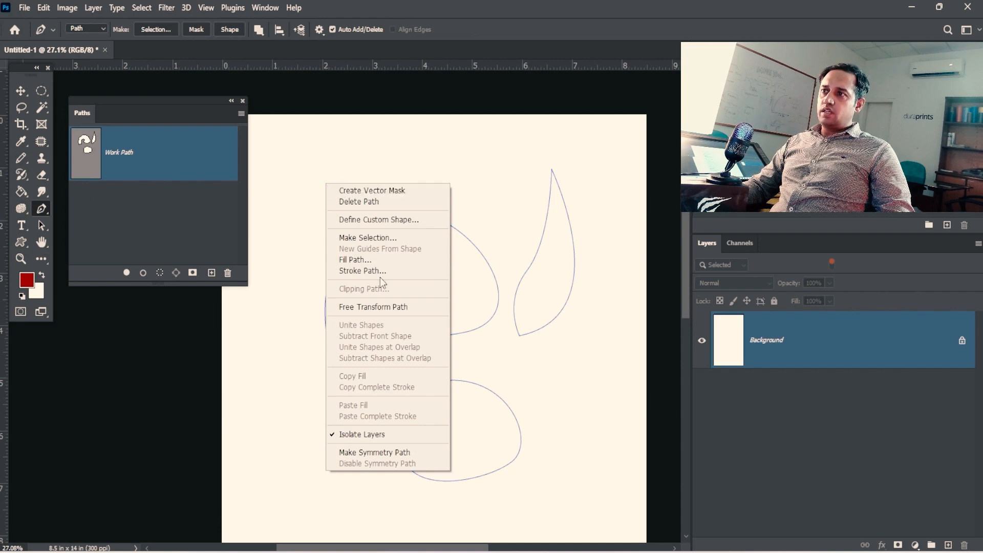
{"action": "left_click", "coordinate": [109, 272]}
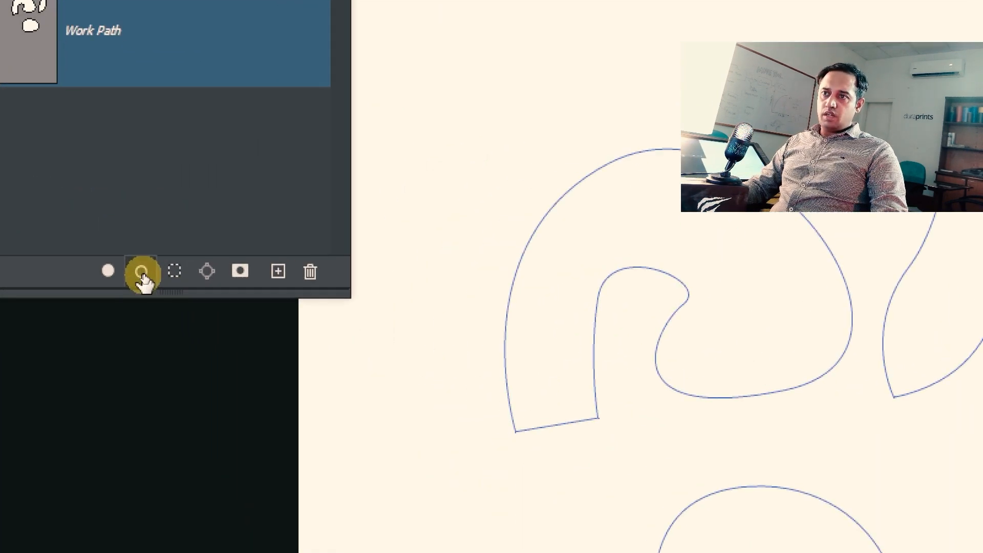
{"action": "left_click", "coordinate": [143, 275]}
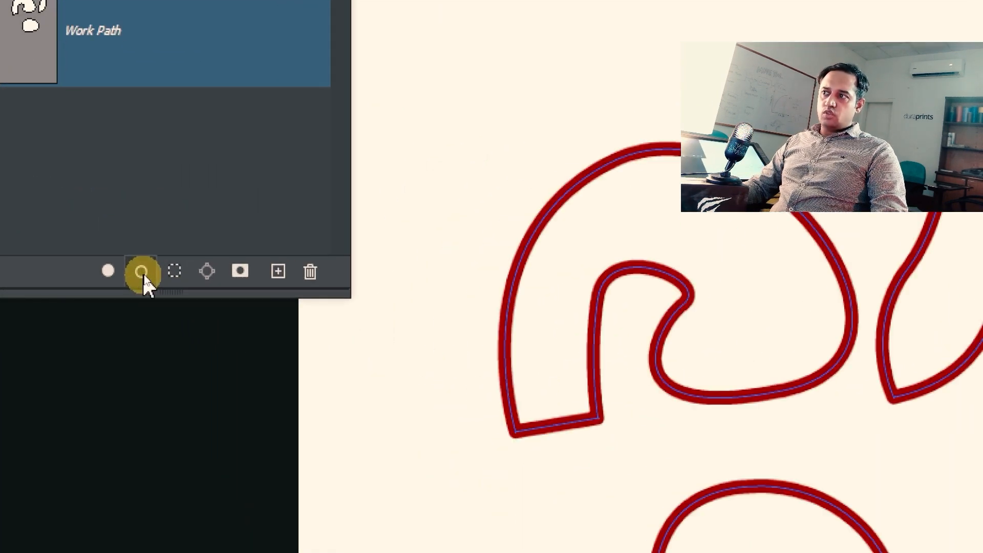
{"action": "left_click_drag", "start_coordinate": [820, 290], "coordinate": [723, 292]}
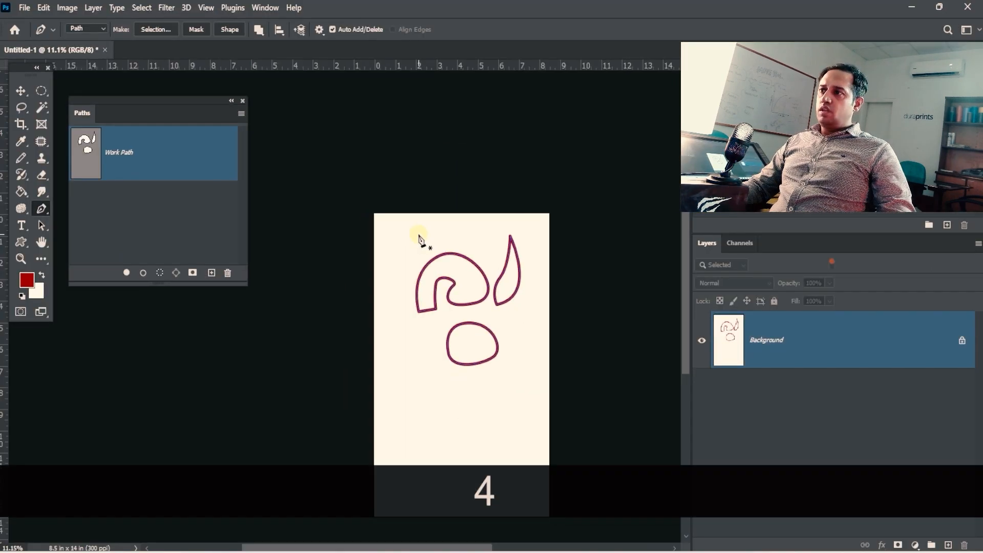
{"action": "right_click", "coordinate": [550, 195]}
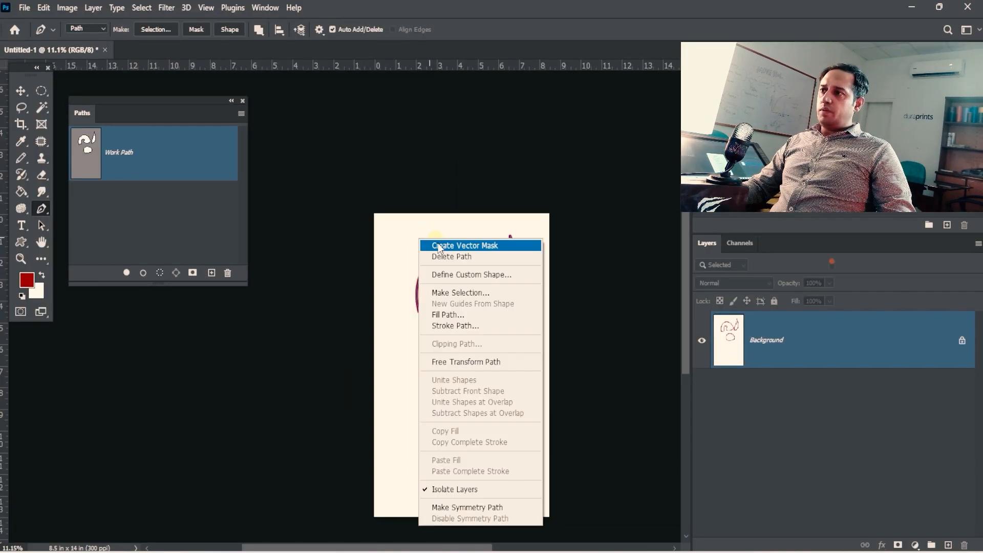
{"action": "left_click", "coordinate": [614, 236]}
{"action": "left_click_drag", "start_coordinate": [472, 291], "coordinate": [593, 289]}
{"action": "left_click_drag", "start_coordinate": [513, 289], "coordinate": [435, 294]}
{"action": "key", "text": "ctrl+z"}
Delete the work path beneath its red stroke, and undo both the deletion and the stroke.
{"action": "right_click", "coordinate": [440, 160]}
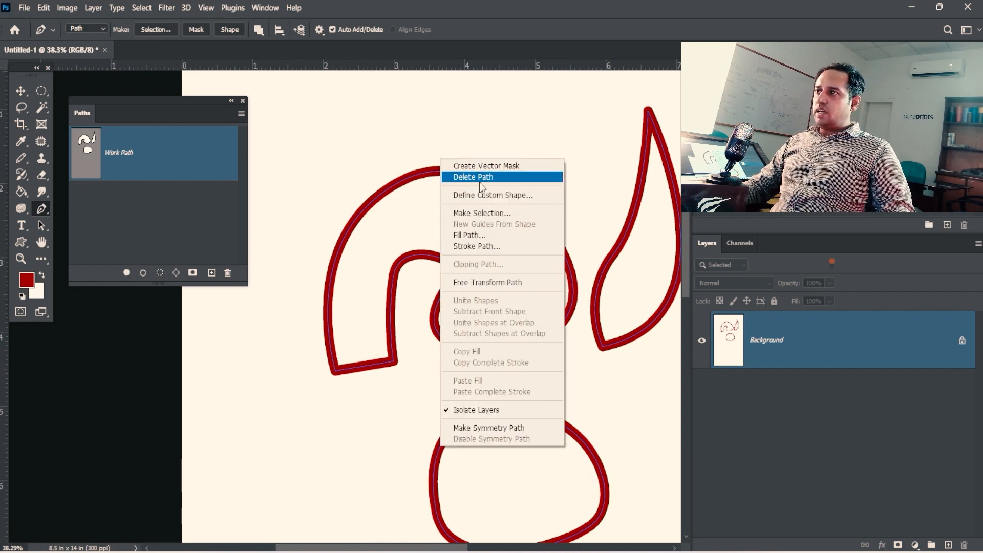
{"action": "left_click", "coordinate": [490, 14]}
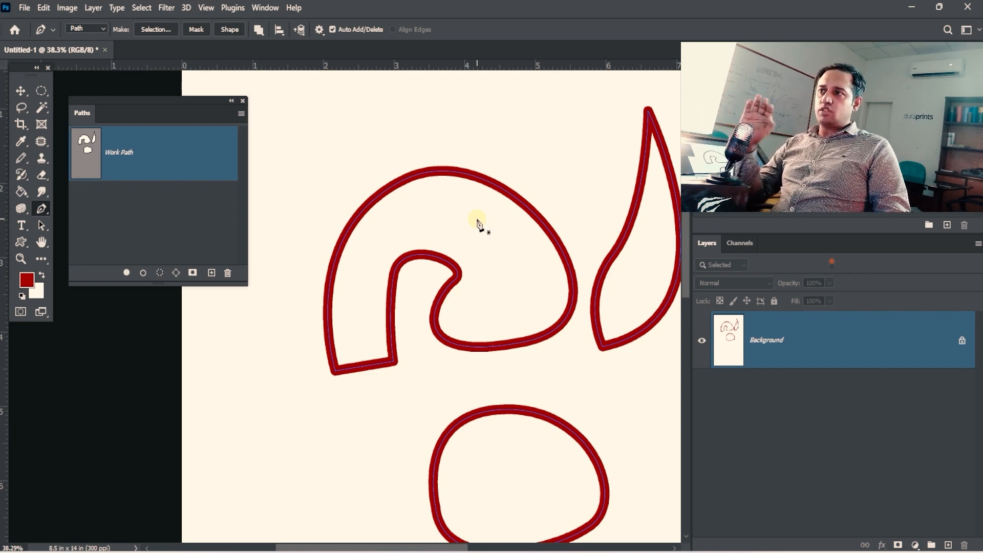
{"action": "right_click", "coordinate": [481, 222]}
{"action": "left_click", "coordinate": [531, 237]}
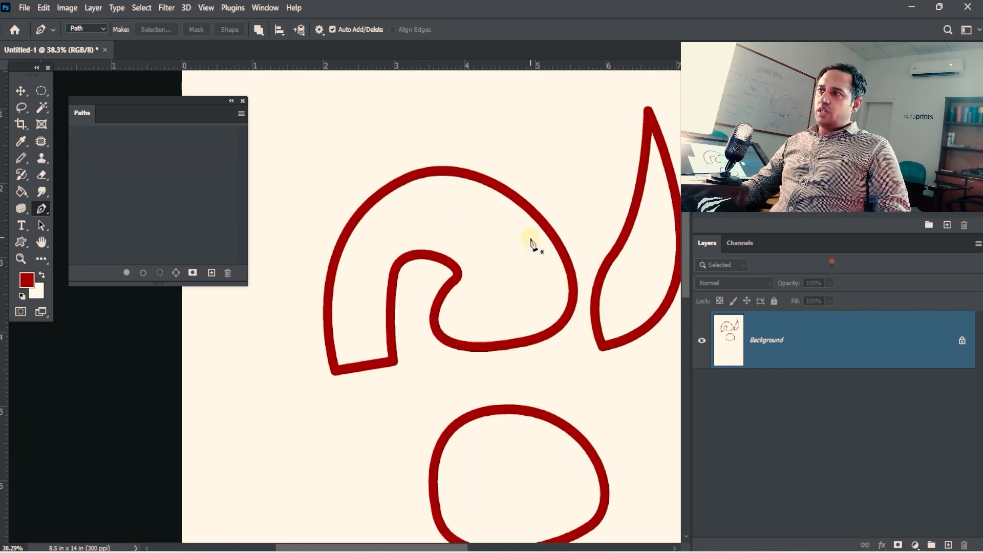
{"action": "key", "text": "ctrl+z"}
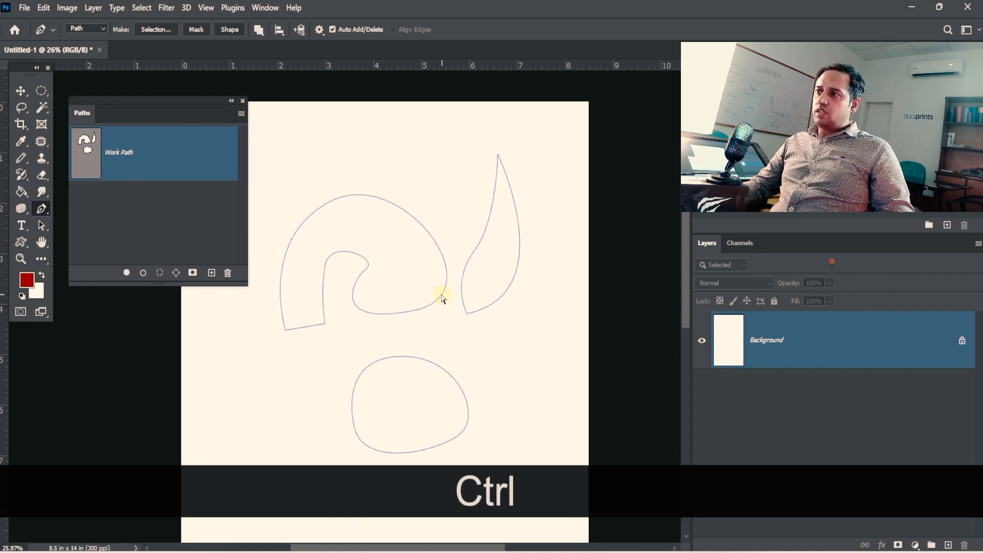
Select the arch subpath, stroke only that shape in red with the Pencil, and undo the stroke.
{"action": "left_click", "coordinate": [441, 293], "text": "ctrl"}
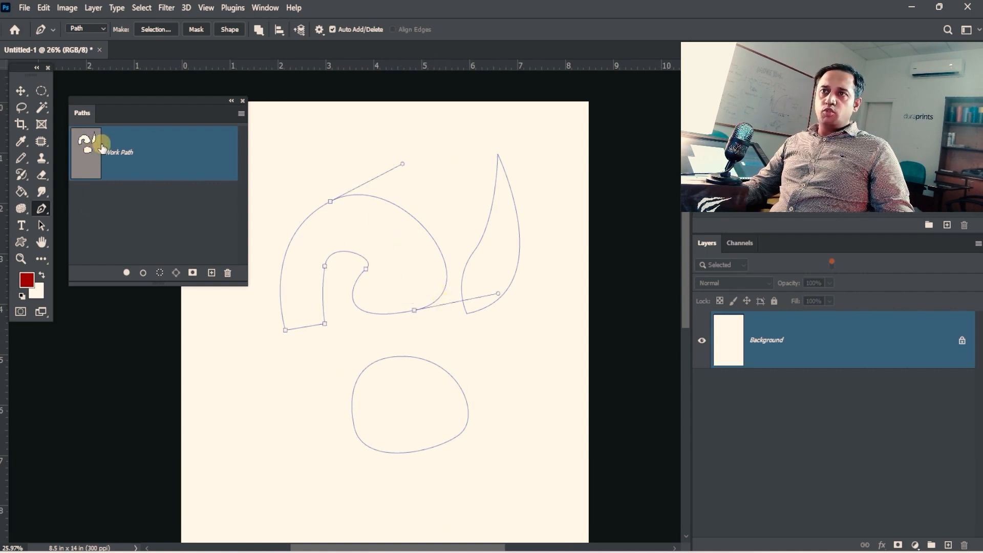
{"action": "left_click", "coordinate": [143, 274]}
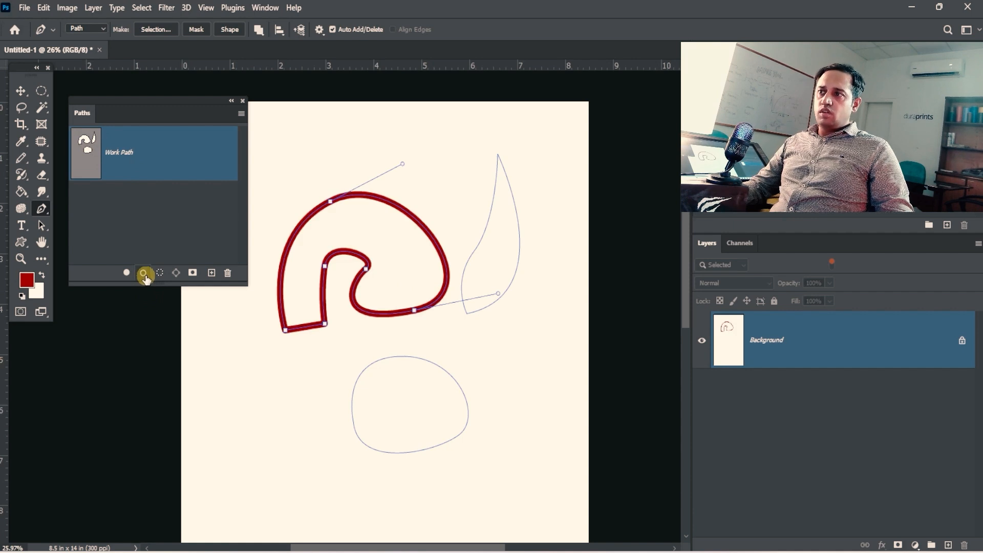
{"action": "key", "text": "ctrl+z"}
{"action": "key", "text": "ctrl+z"}
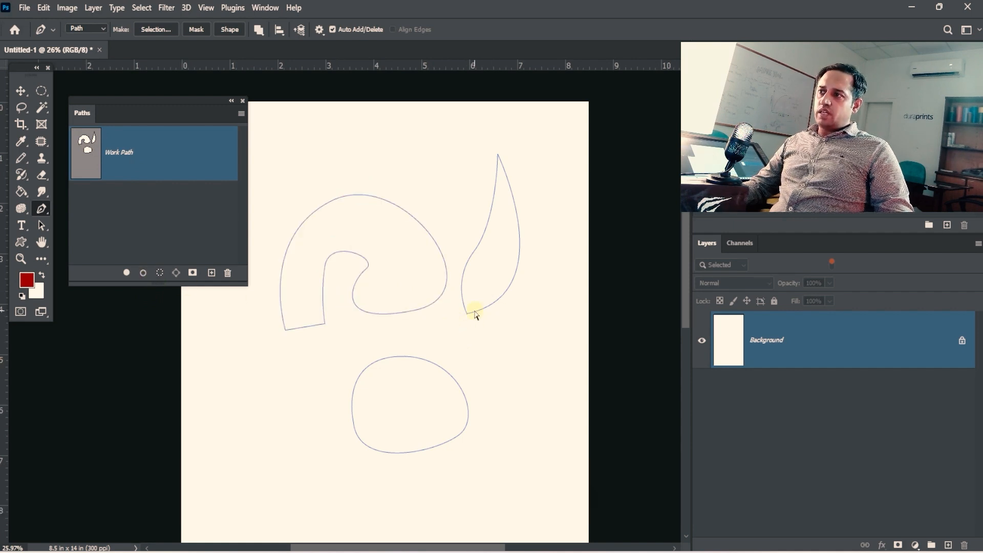
Stroke only the leaf subpath in red and compare the stroke width with the 40 px Pencil tip.
{"action": "left_click", "coordinate": [143, 275]}
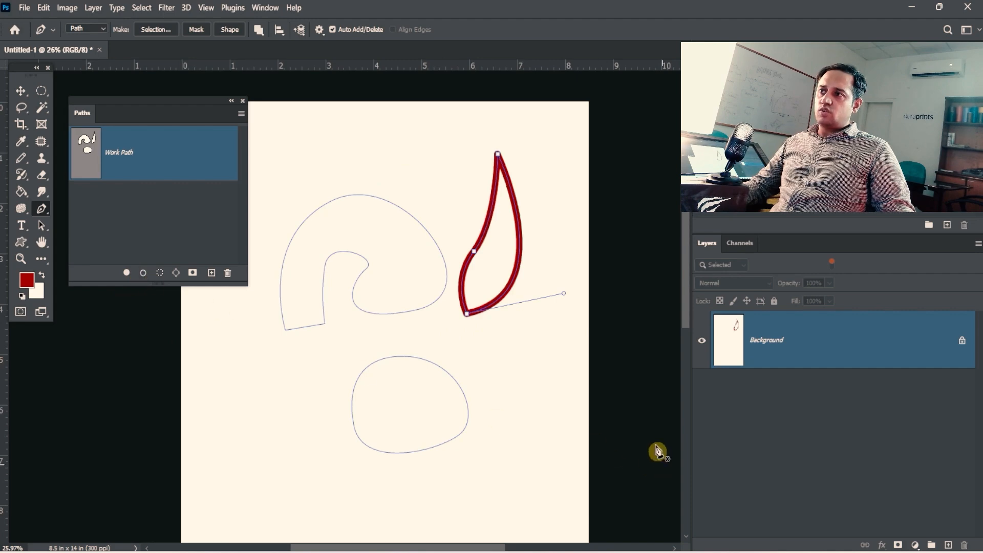
{"action": "key", "text": "ctrl+space"}
{"action": "left_click", "coordinate": [509, 283]}
{"action": "left_click", "coordinate": [21, 158]}
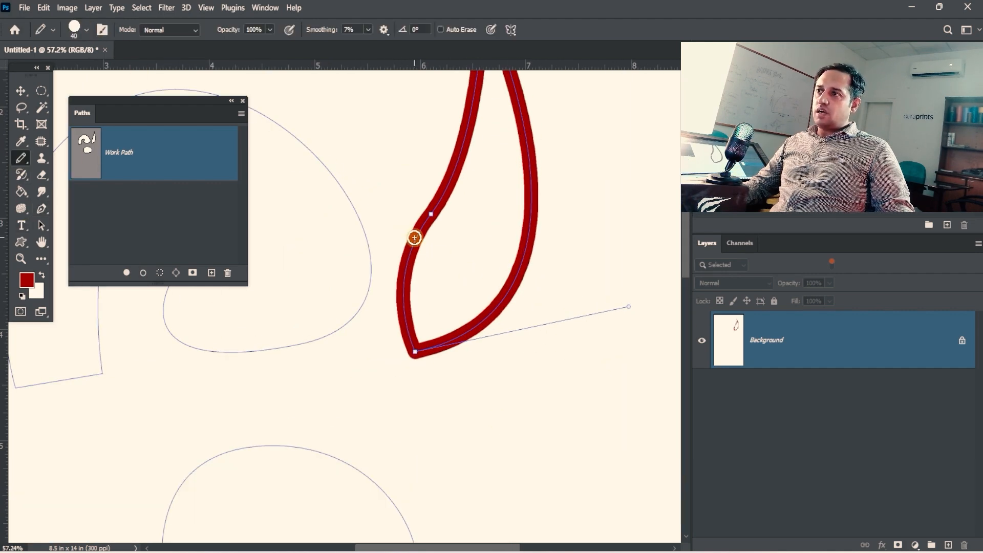
{"action": "key", "text": "ctrl+space"}
{"action": "left_click_drag", "start_coordinate": [414, 237], "coordinate": [460, 231]}
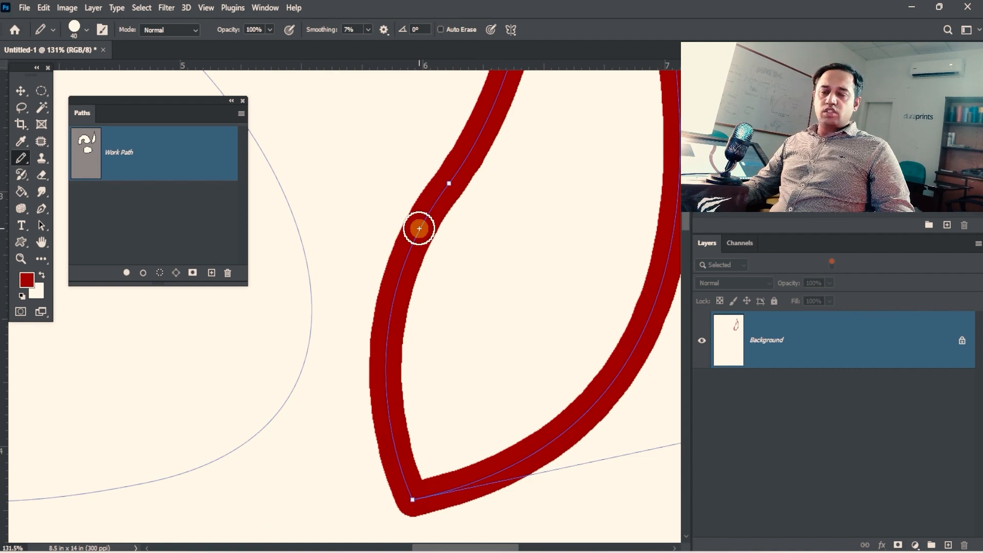
Undo the leaf stroke and delete the work path containing the three subpaths.
{"action": "left_click", "coordinate": [45, 209]}
{"action": "key", "text": "ctrl+alt+space"}
{"action": "left_click_drag", "start_coordinate": [515, 335], "coordinate": [435, 338]}
{"action": "key", "text": "ctrl+z"}
{"action": "left_click", "coordinate": [475, 381], "text": "ctrl"}
{"action": "left_click_drag", "start_coordinate": [565, 326], "coordinate": [439, 411]}
{"action": "left_click", "coordinate": [523, 385], "text": "ctrl"}
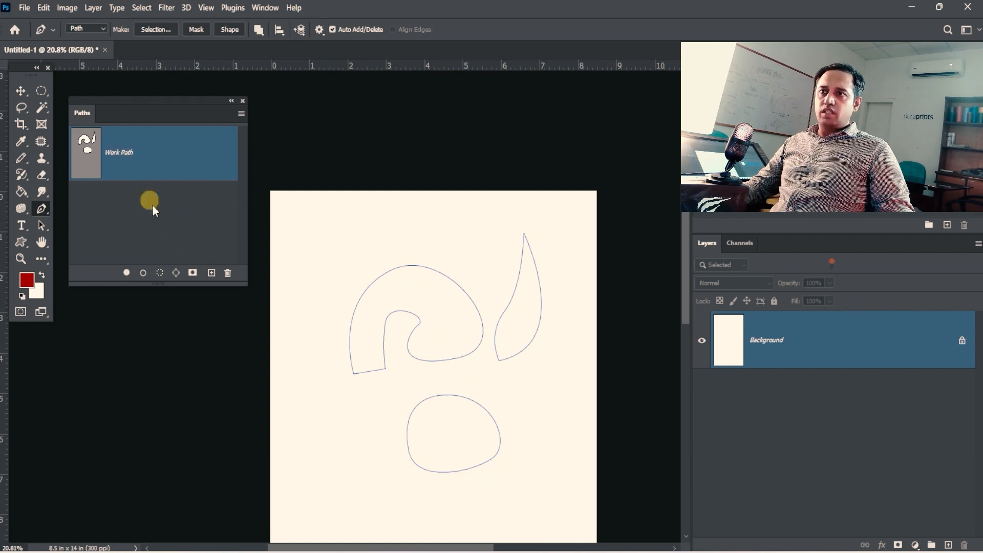
{"action": "left_click", "coordinate": [146, 275]}
{"action": "key", "text": "ctrl"}
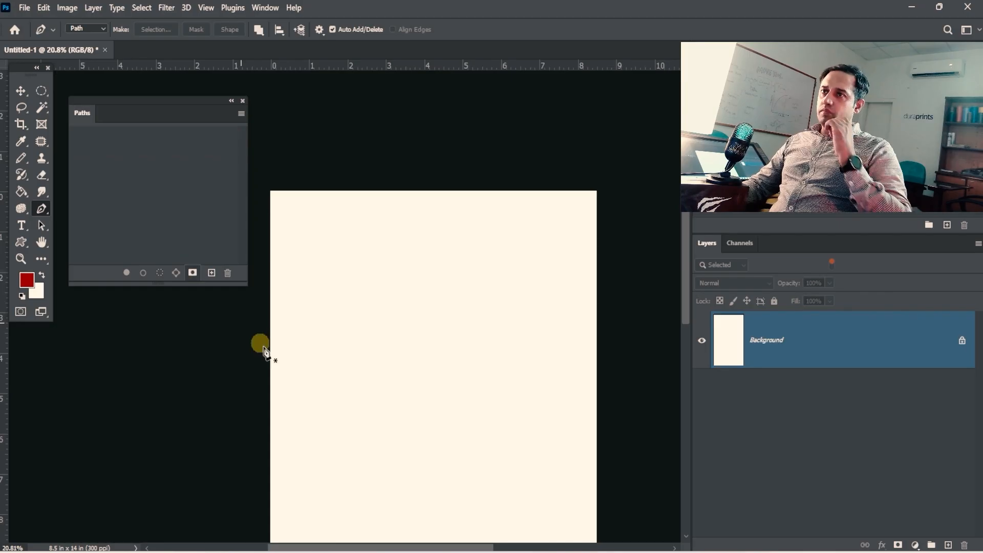
Lasso three separate freehand leaf shapes as one combined selection and convert it into a work path.
{"action": "left_click", "coordinate": [21, 107]}
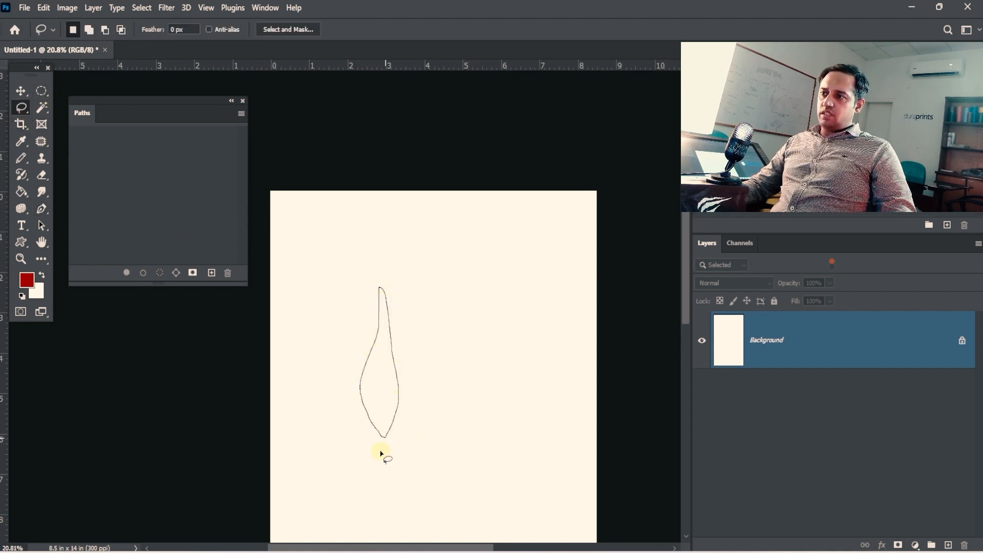
{"action": "left_click_drag", "start_coordinate": [381, 454], "coordinate": [384, 437]}
{"action": "mouse_move", "coordinate": [418, 376]}
{"action": "left_mouse_down"}
{"action": "mouse_move", "coordinate": [429, 325]}
{"action": "mouse_move", "coordinate": [421, 378]}
{"action": "left_mouse_up"}
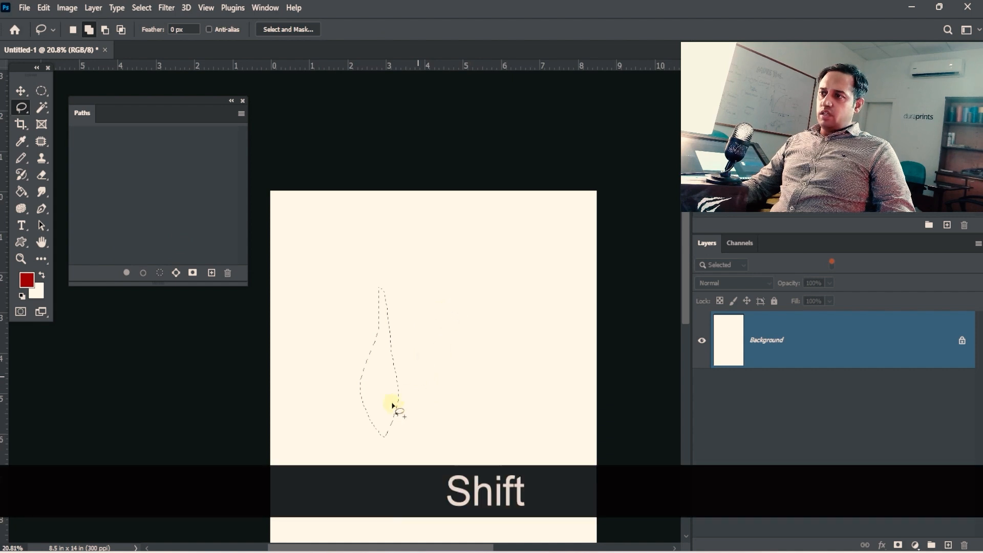
{"action": "left_click_drag", "start_coordinate": [434, 272], "coordinate": [434, 262]}
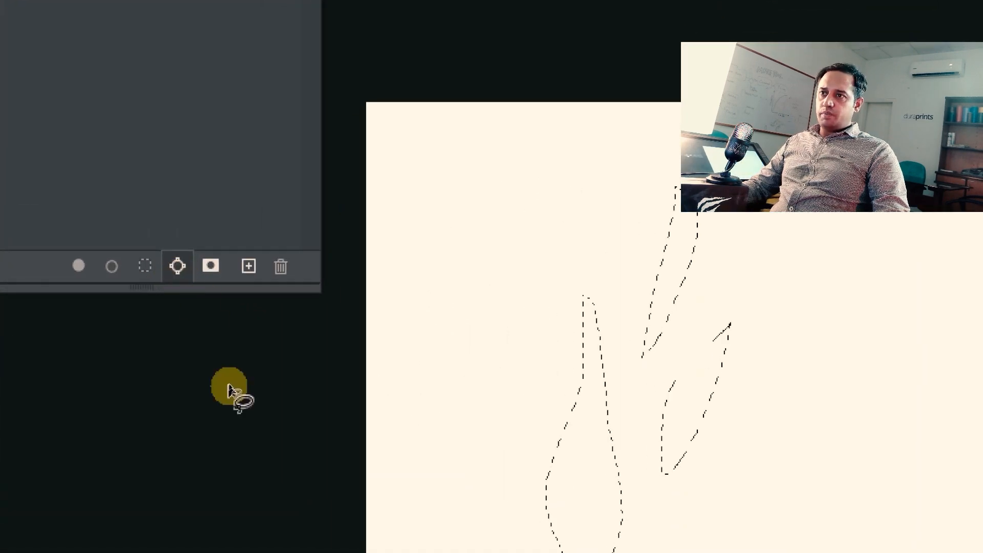
{"action": "left_click", "coordinate": [178, 265]}
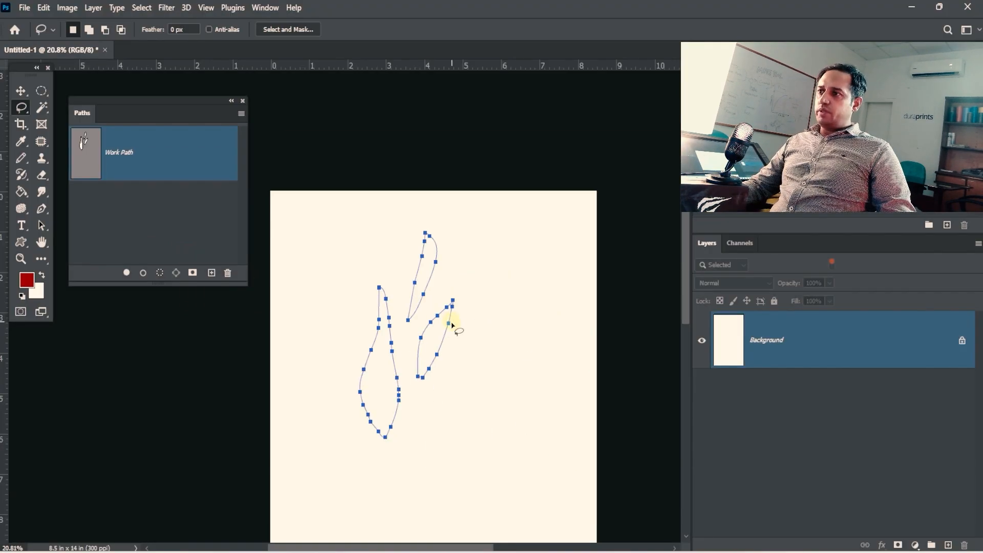
Examine the anchor points along the three converted leaf subpaths up close.
{"action": "key", "text": "ctrl+space"}
{"action": "left_click_drag", "start_coordinate": [627, 411], "coordinate": [703, 409]}
{"action": "key", "text": "ctrl+space"}
{"action": "left_click_drag", "start_coordinate": [413, 305], "coordinate": [428, 291]}
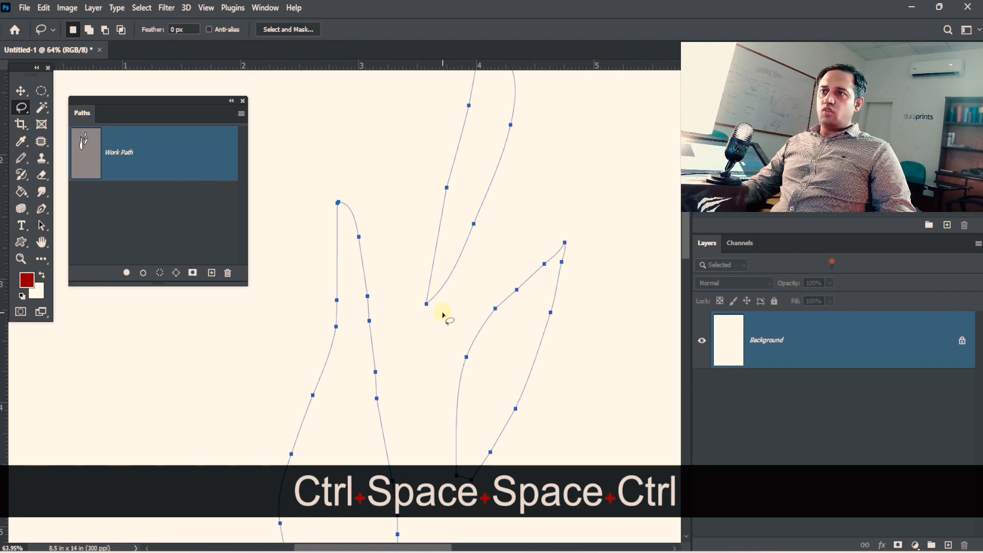
{"action": "key", "text": "ctrl+alt+space"}
{"action": "left_click_drag", "start_coordinate": [428, 331], "coordinate": [313, 270]}
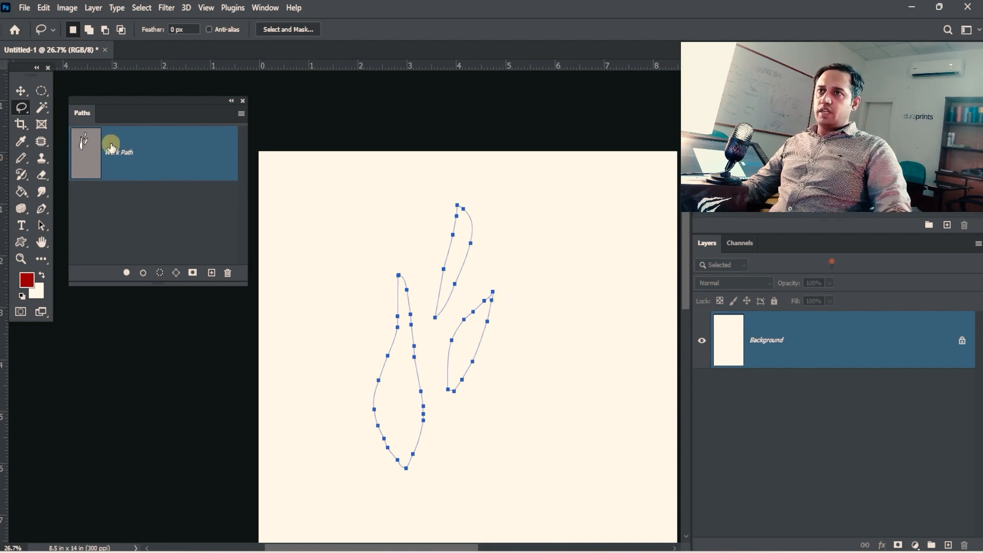
Delete the work path made from the Lasso selection.
{"action": "key", "text": "ctrl+4"}
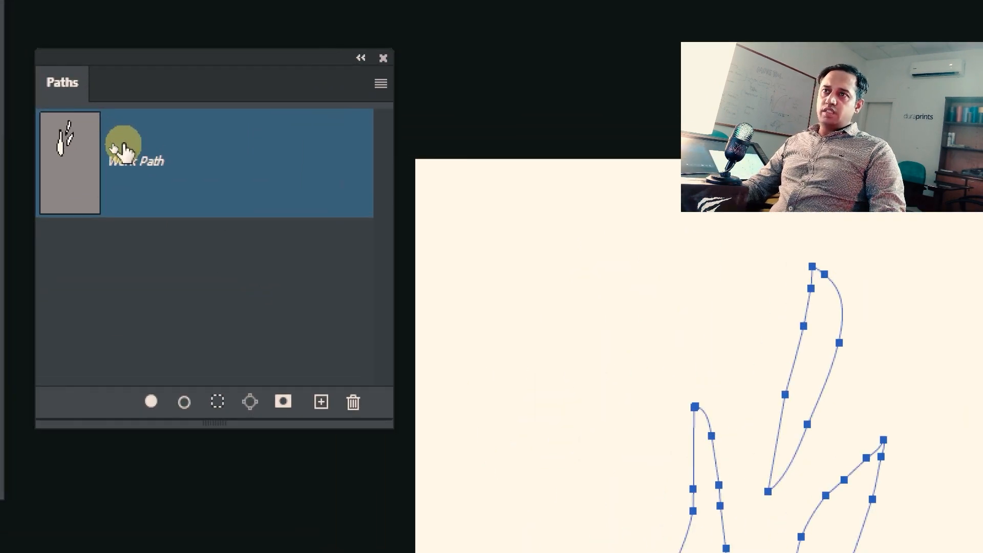
{"action": "key", "text": "ctrl+4"}
{"action": "left_click_drag", "start_coordinate": [129, 160], "coordinate": [228, 272]}
{"action": "key", "text": "ctrl+z"}
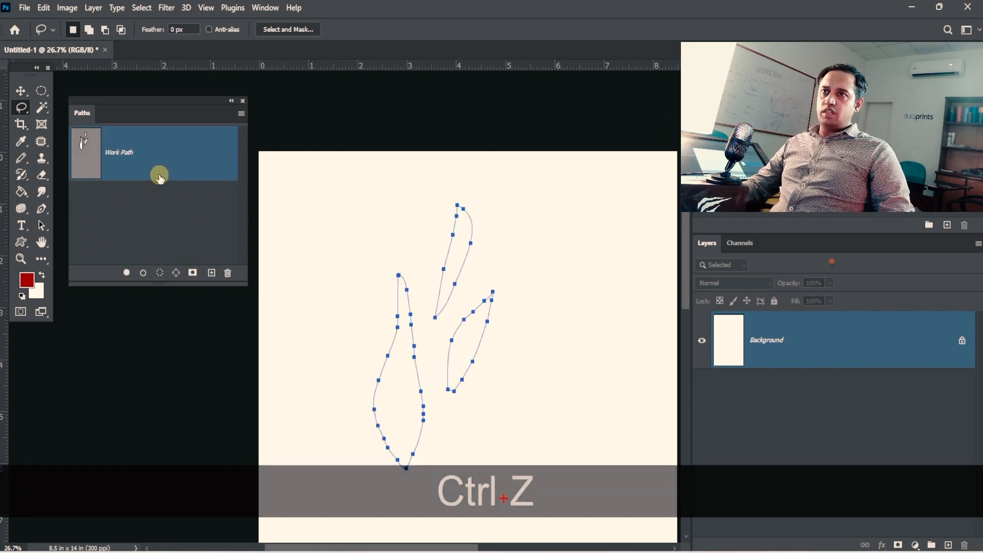
{"action": "key", "text": "ctrl+z"}
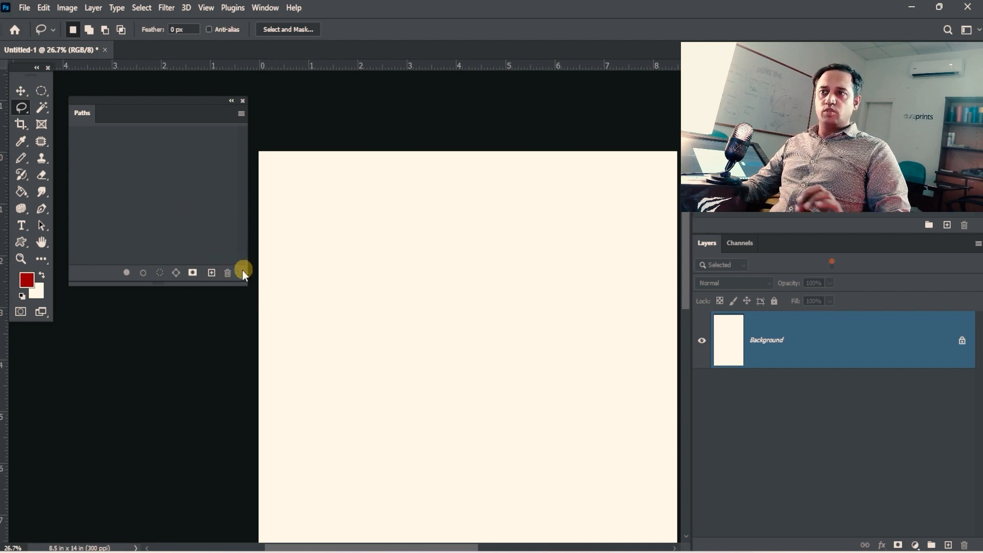
Create a new empty path and draw a closed three-anchor leaf outline in it with the Pen tool.
{"action": "left_click", "coordinate": [212, 272]}
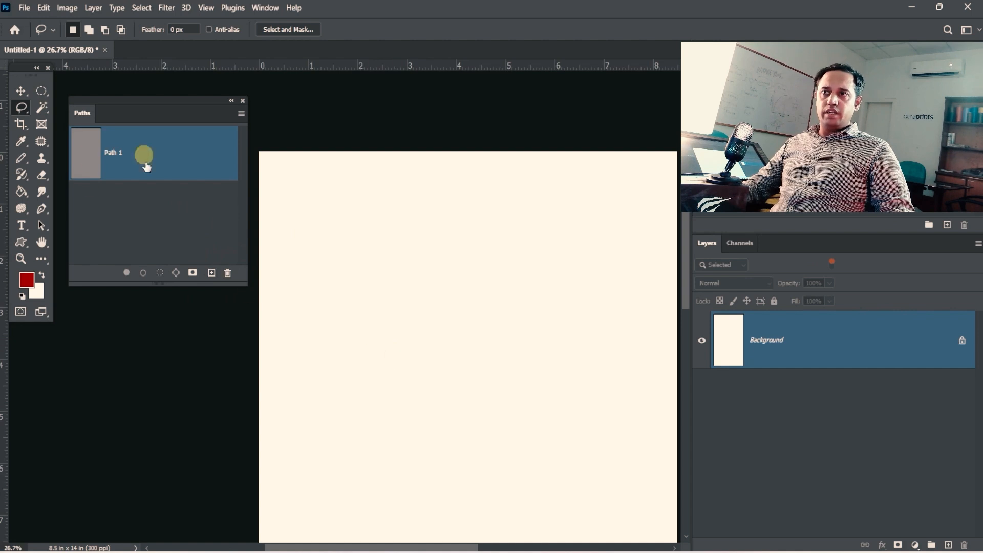
{"action": "left_click", "coordinate": [41, 209]}
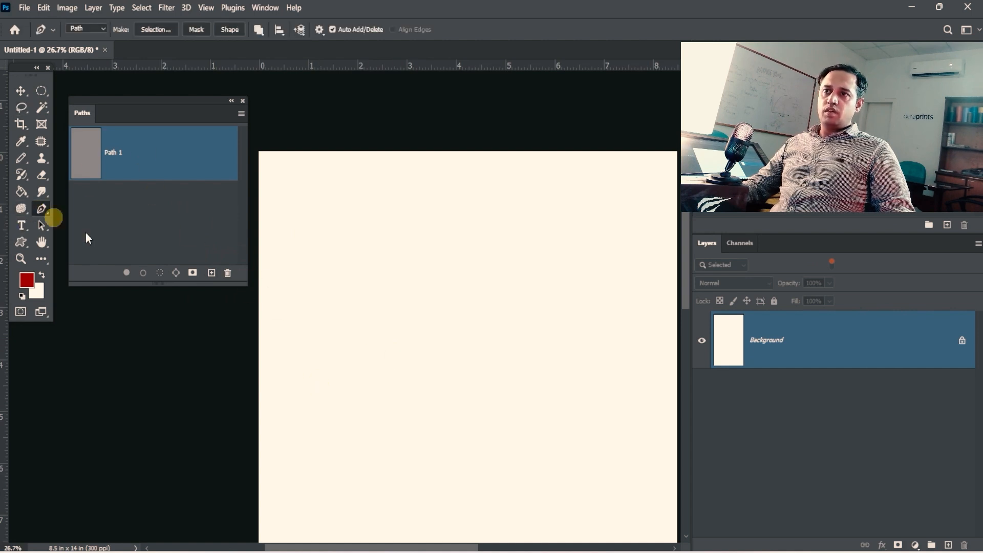
{"action": "left_click", "coordinate": [358, 423]}
{"action": "left_click_drag", "start_coordinate": [352, 309], "coordinate": [405, 255]}
{"action": "left_click", "coordinate": [416, 207]}
{"action": "left_click_drag", "start_coordinate": [358, 424], "coordinate": [292, 424]}
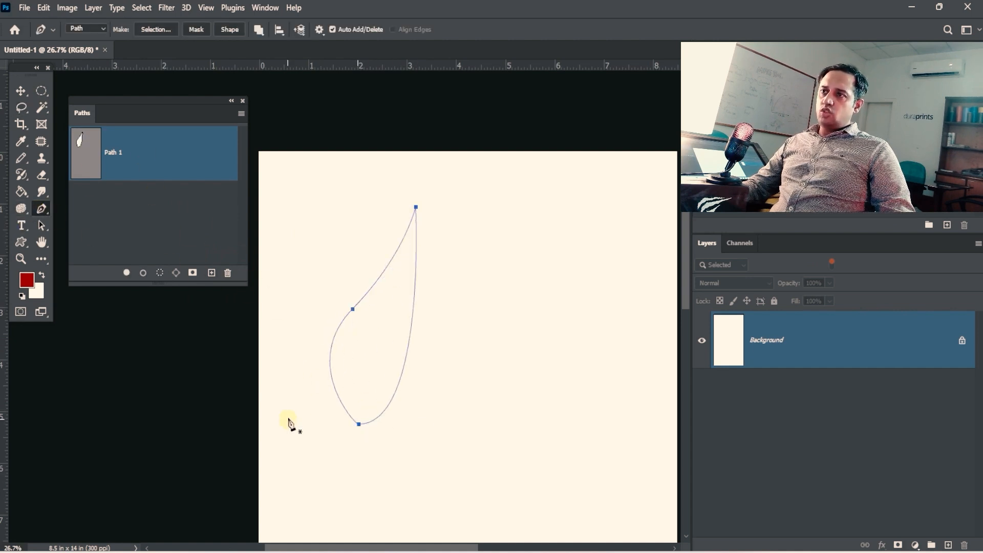
Delete the pen-drawn leaf path and mask the Background layer with a freehand Lasso selection of a leaf with three pointed tips.
{"action": "left_click_drag", "start_coordinate": [164, 167], "coordinate": [227, 271]}
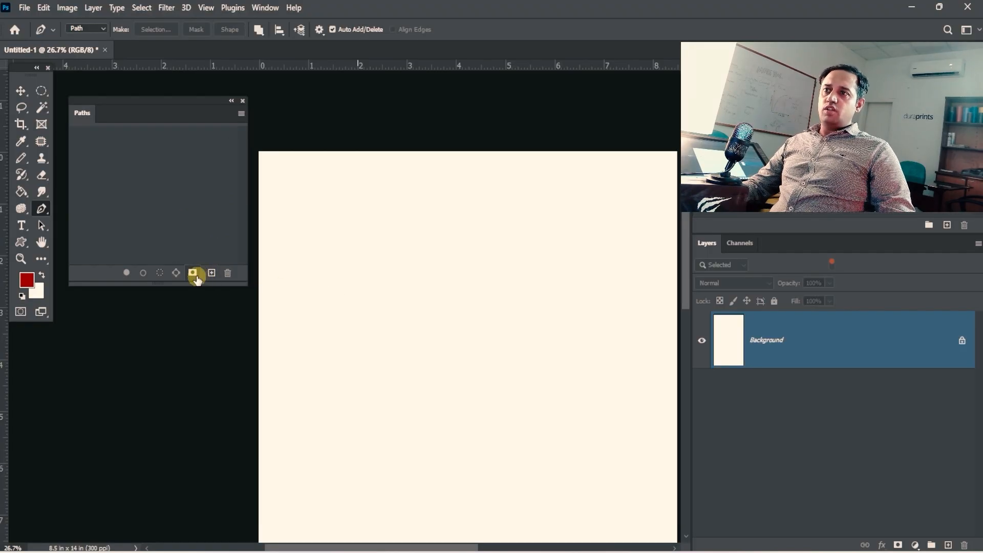
{"action": "key", "text": "l"}
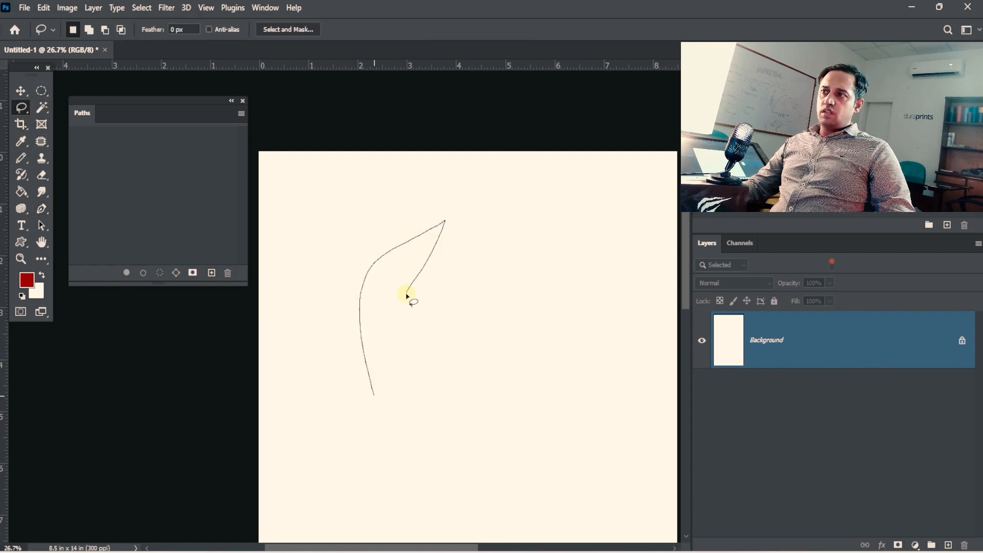
{"action": "left_click_drag", "start_coordinate": [423, 374], "coordinate": [424, 376]}
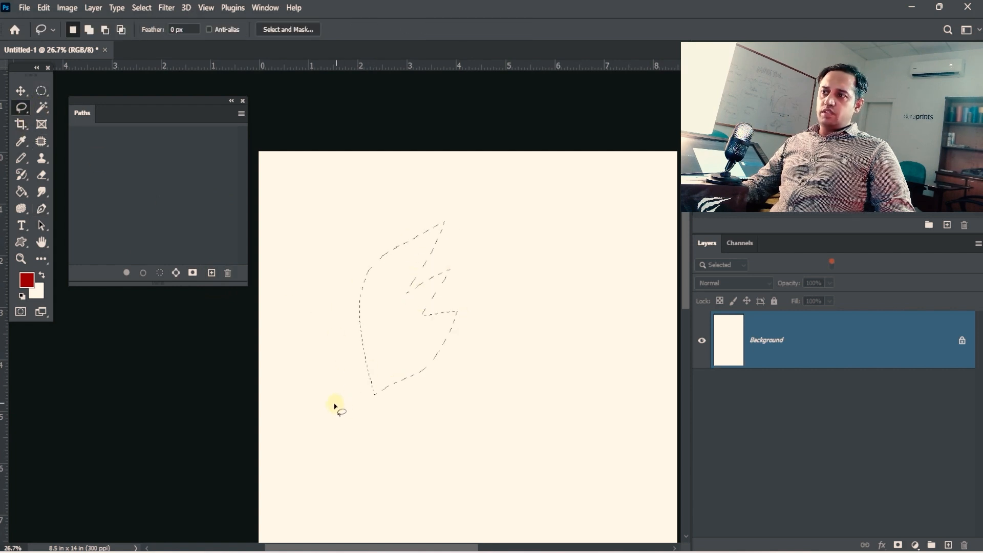
{"action": "left_click", "coordinate": [193, 274]}
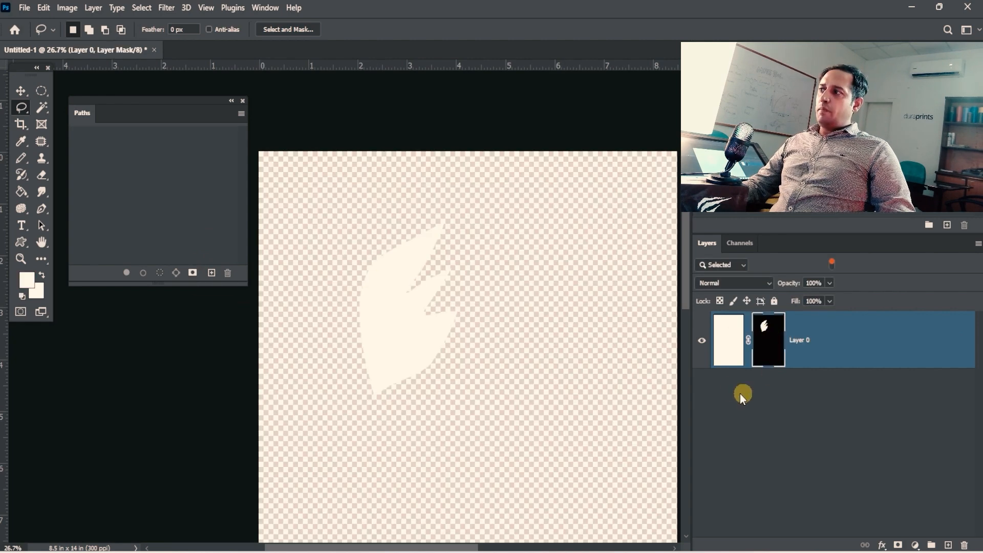
{"action": "left_click_drag", "start_coordinate": [577, 358], "coordinate": [423, 311]}
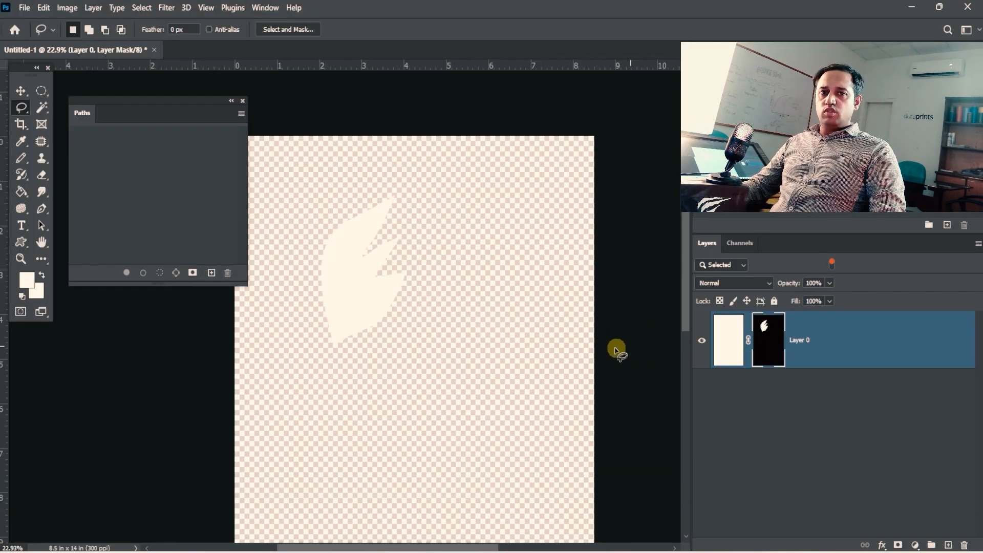
Add a new layer beneath the masked leaf layer and fill it with the dark red foreground colour.
{"action": "left_click", "coordinate": [948, 545]}
{"action": "left_click_drag", "start_coordinate": [884, 348], "coordinate": [887, 490]}
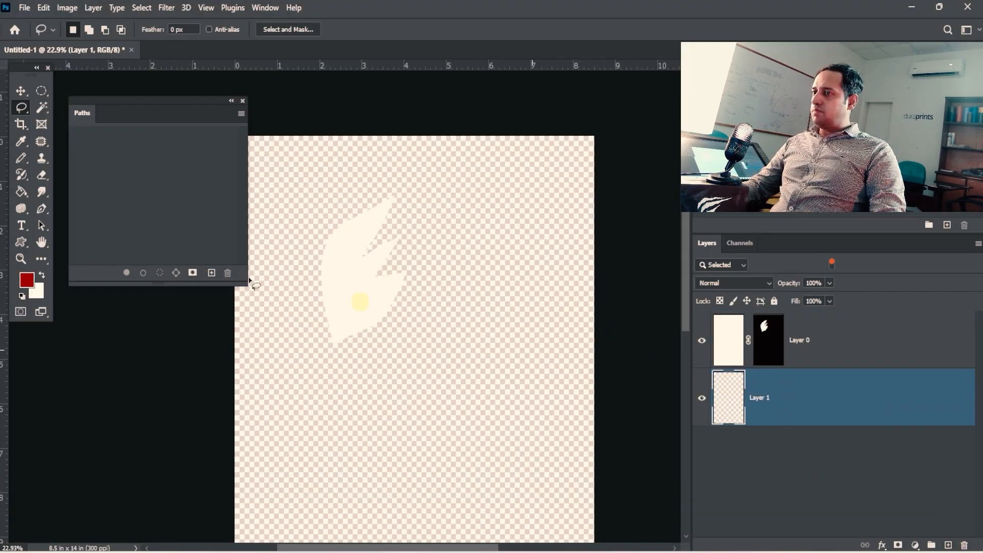
{"action": "key", "text": "alt+BackSpace"}
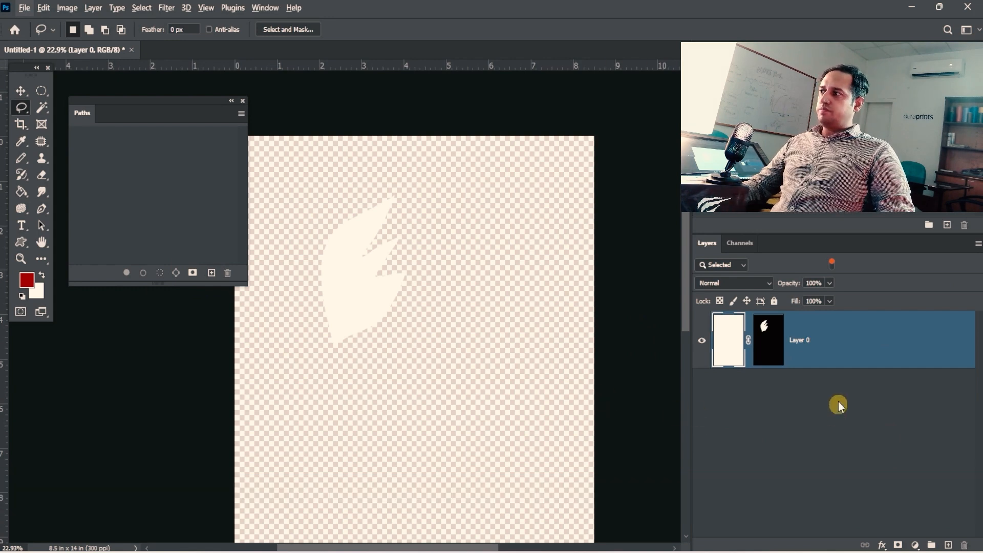
{"action": "key", "text": "ctrl+z"}
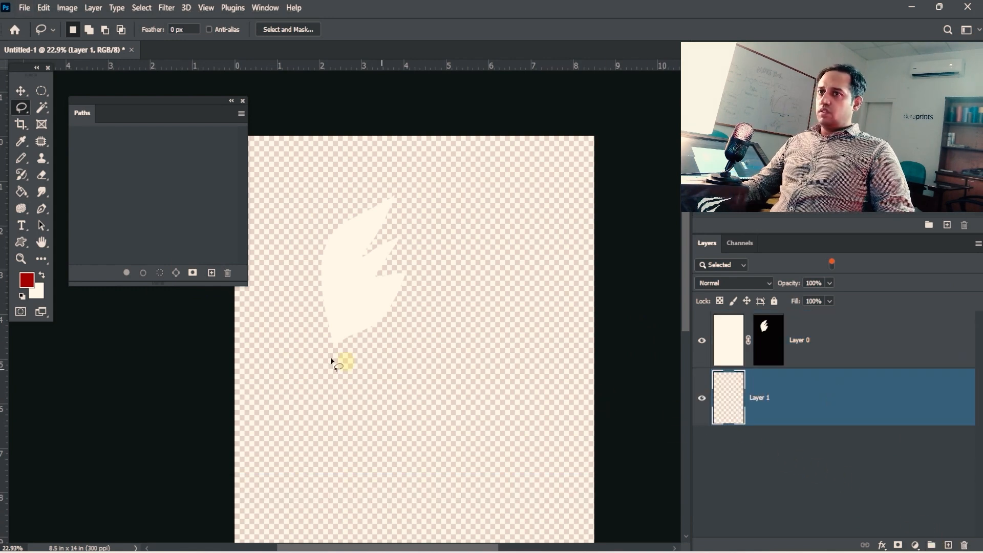
{"action": "key", "text": "alt+BackSpace"}
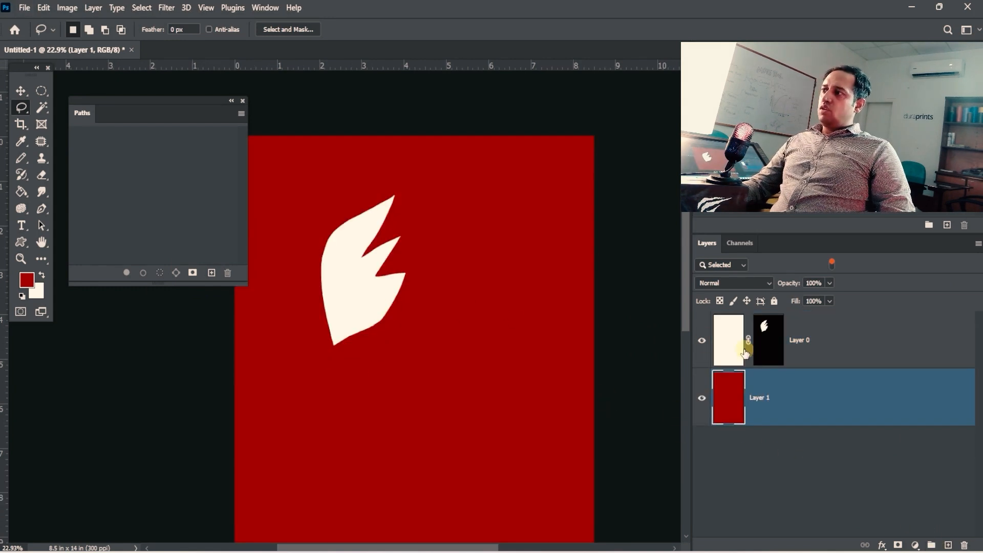
{"action": "key", "text": "ctrl+space"}
{"action": "left_click_drag", "start_coordinate": [390, 283], "coordinate": [401, 266]}
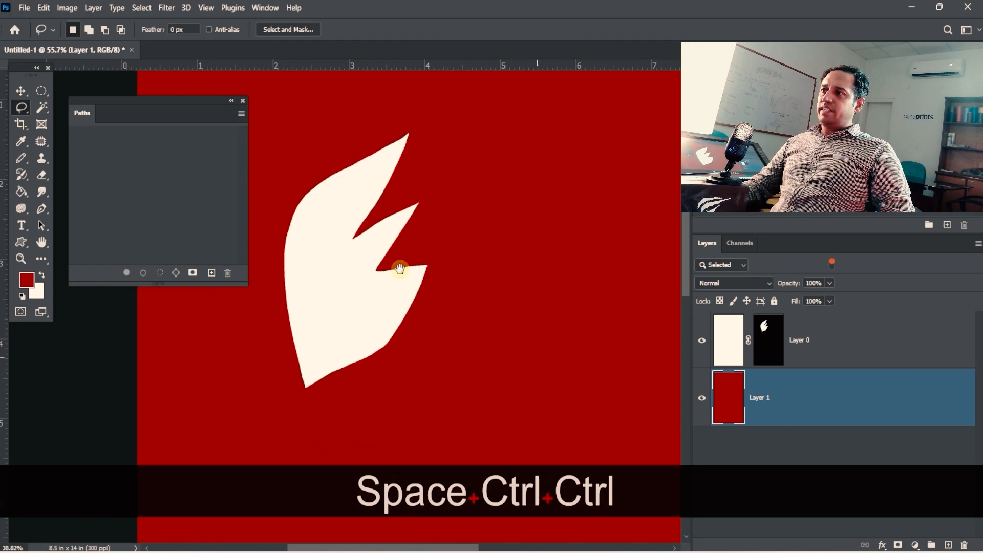
Hide and reshow the masked cream leaf layer, and delete it so only the red layer is kept.
{"action": "left_click", "coordinate": [702, 341]}
{"action": "left_click", "coordinate": [702, 341]}
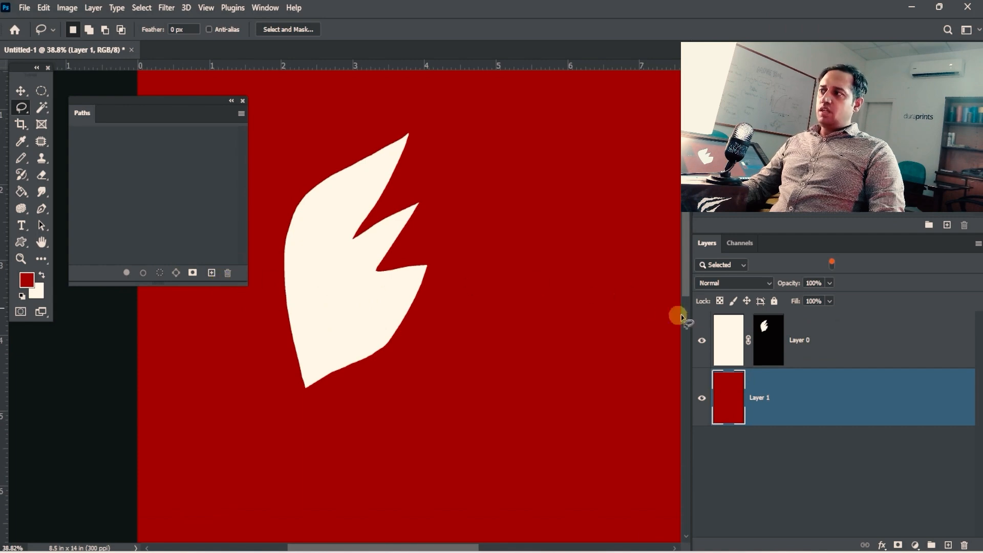
{"action": "left_click", "coordinate": [821, 353]}
{"action": "key", "text": "Delete"}
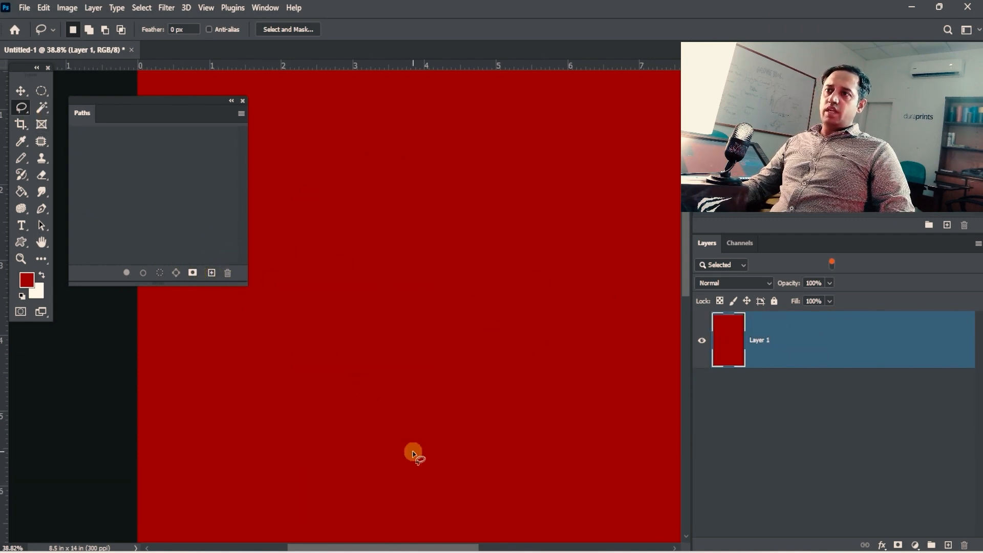
Lasso a three-tipped leaf on the red layer and mask the layer with it after undoing a work-path conversion.
{"action": "mouse_move", "coordinate": [414, 450]}
{"action": "left_mouse_down"}
{"action": "mouse_move", "coordinate": [441, 252]}
{"action": "mouse_move", "coordinate": [449, 272]}
{"action": "mouse_move", "coordinate": [477, 288]}
{"action": "mouse_move", "coordinate": [498, 381]}
{"action": "mouse_move", "coordinate": [400, 450]}
{"action": "left_mouse_up"}
{"action": "left_click", "coordinate": [176, 273]}
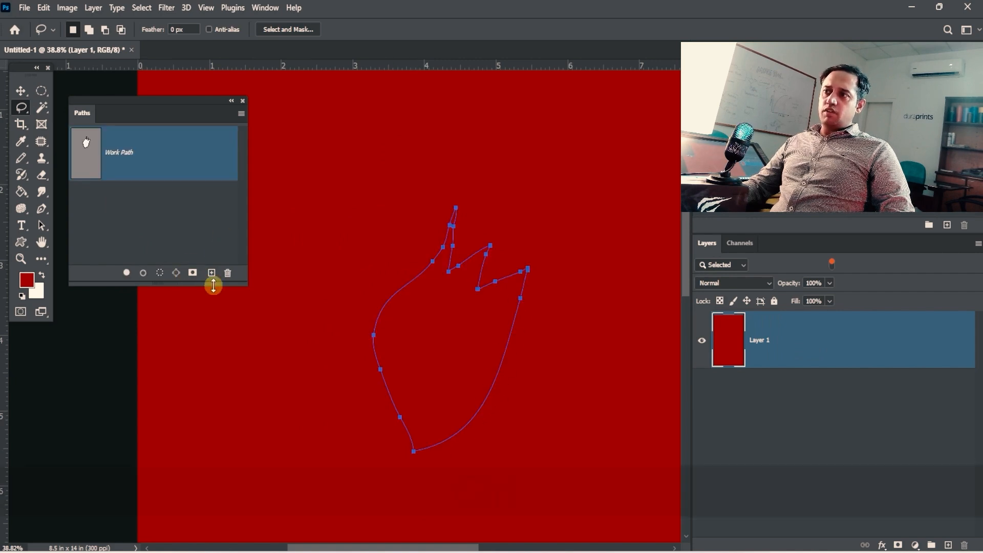
{"action": "key", "text": "ctrl+z"}
{"action": "left_click", "coordinate": [193, 273]}
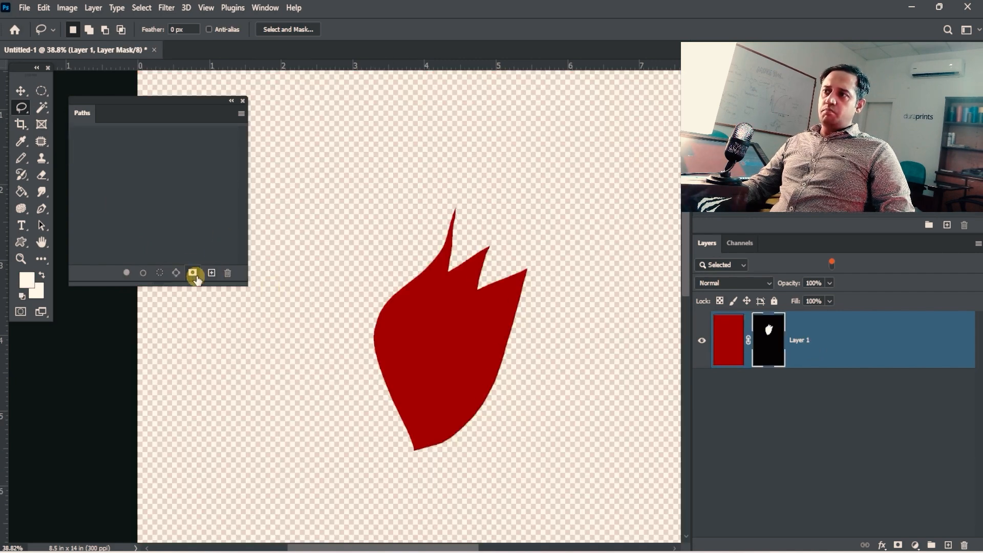
{"action": "left_click_drag", "start_coordinate": [516, 362], "coordinate": [444, 282]}
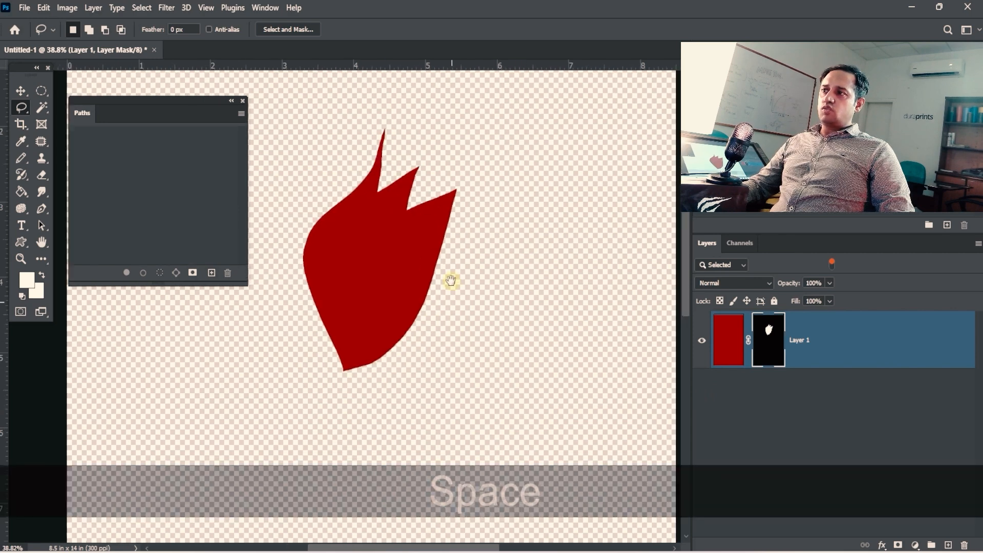
Add a new layer beneath the masked red leaf and fill it with a dark green foreground colour.
{"action": "left_click", "coordinate": [948, 545]}
{"action": "left_click_drag", "start_coordinate": [862, 372], "coordinate": [838, 499]}
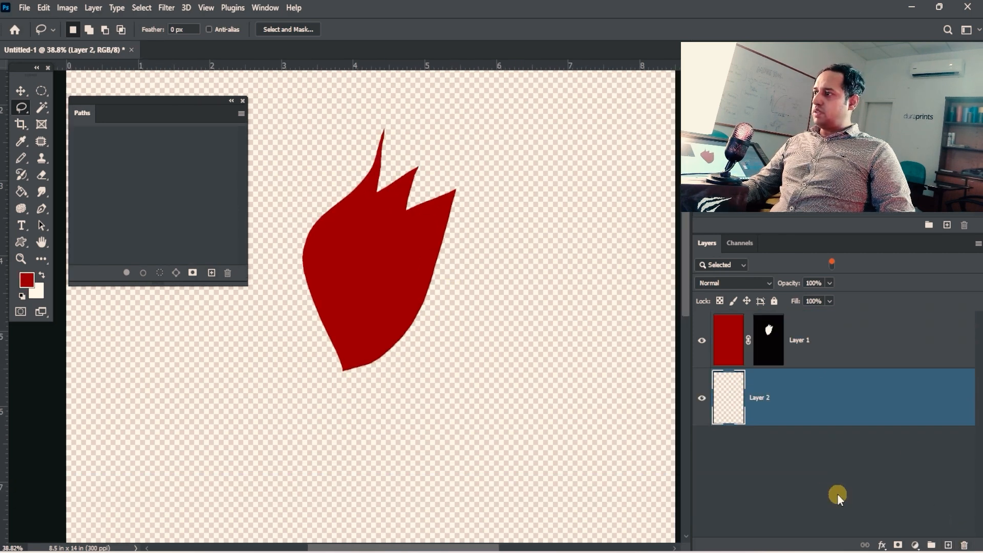
{"action": "left_click", "coordinate": [27, 279]}
{"action": "left_click", "coordinate": [514, 337]}
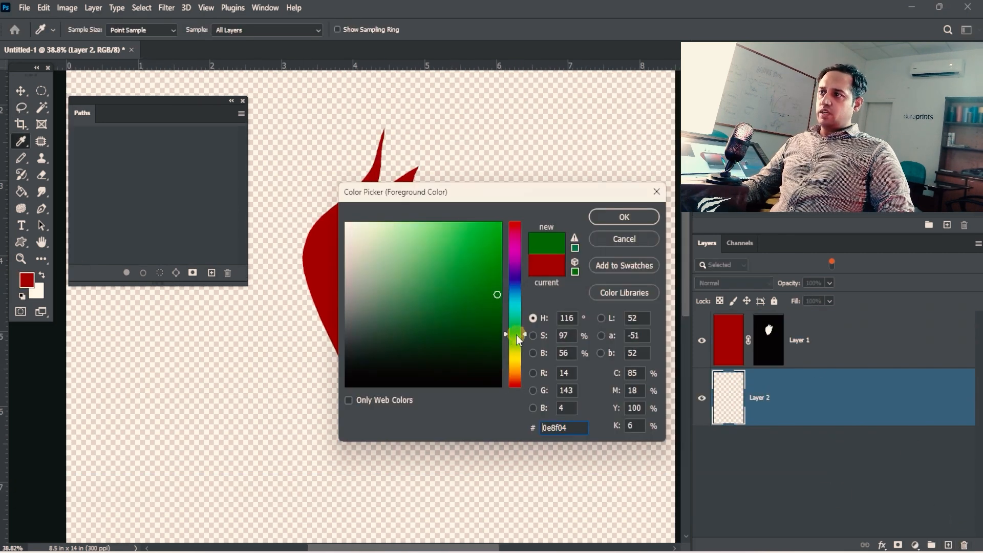
{"action": "left_click", "coordinate": [611, 216]}
{"action": "key", "text": "l"}
{"action": "key", "text": "alt+BackSpace"}
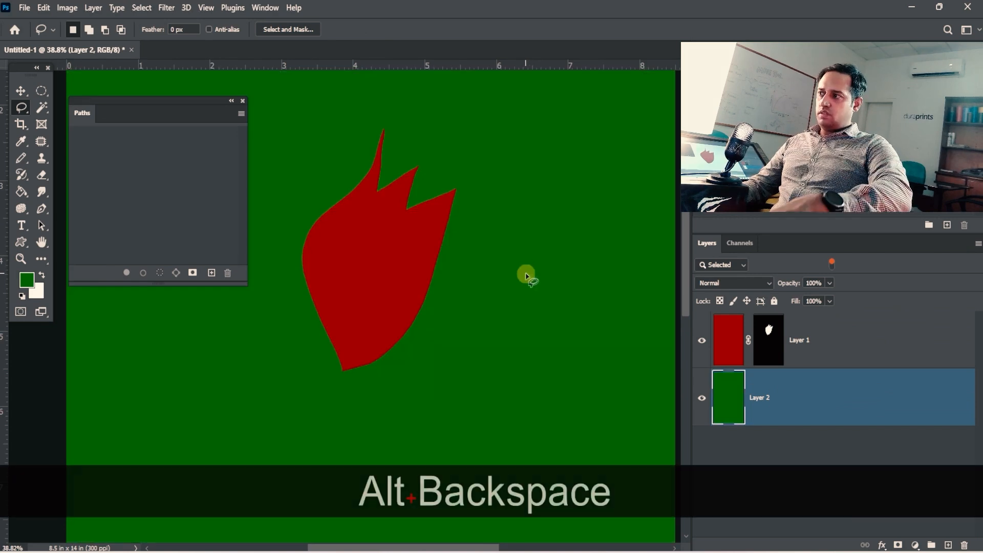
Open the list of additional path commands with the whole red leaf in view.
{"action": "left_click", "coordinate": [382, 294], "text": "ctrl+alt"}
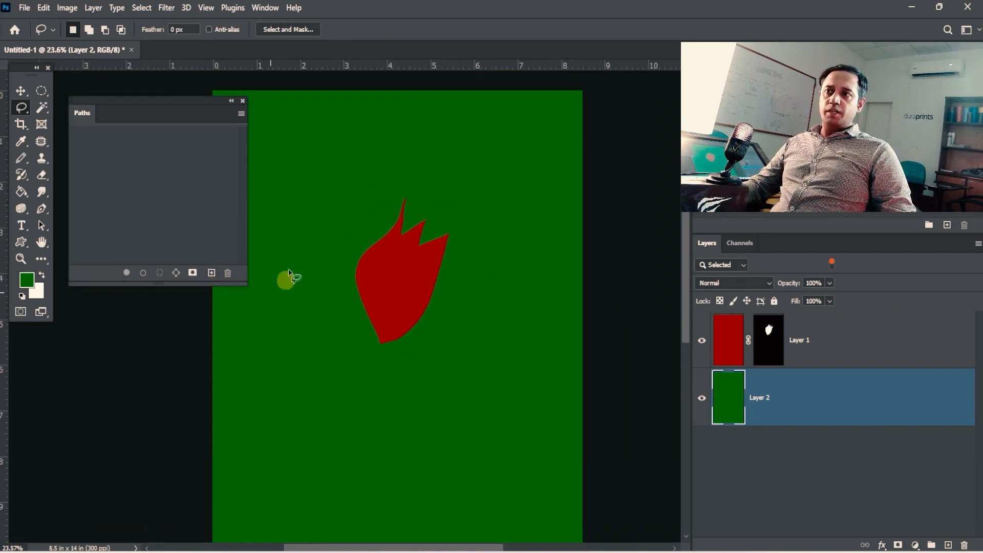
{"action": "left_click", "coordinate": [242, 114]}
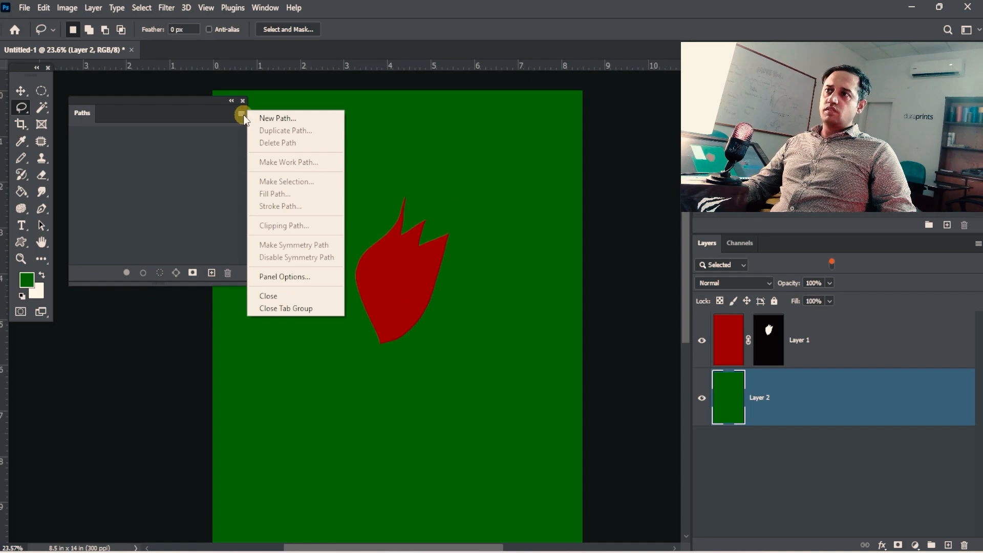